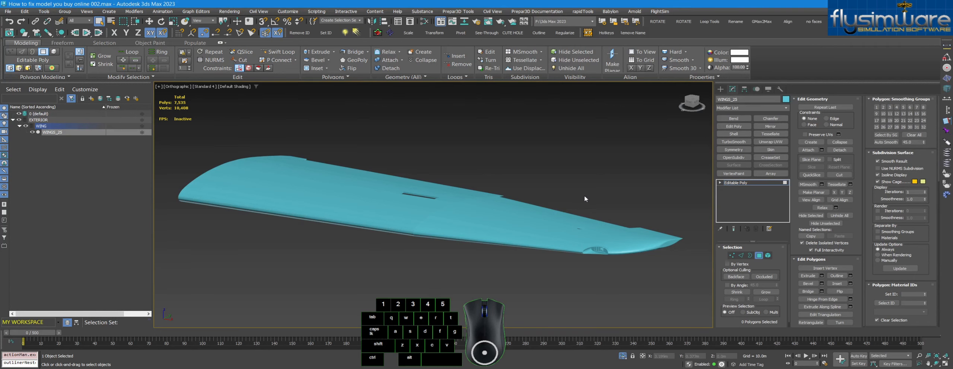
- Examine the shading along the wing's leading edge around the landing light cutout
scroll(629, 255, "up", 8)
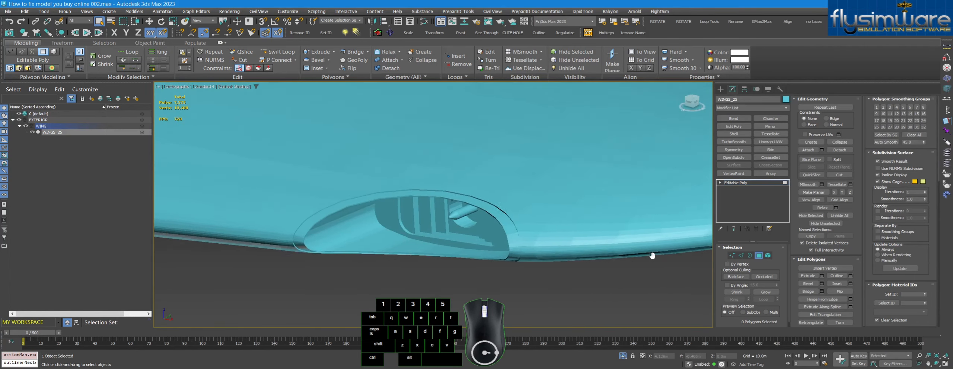
middle_click_drag(633, 256, 665, 252)
scroll(665, 251, "down", 4)
scroll(447, 249, "up", 7)
middle_click_drag(510, 204, 516, 244)
scroll(516, 240, "down", 3)
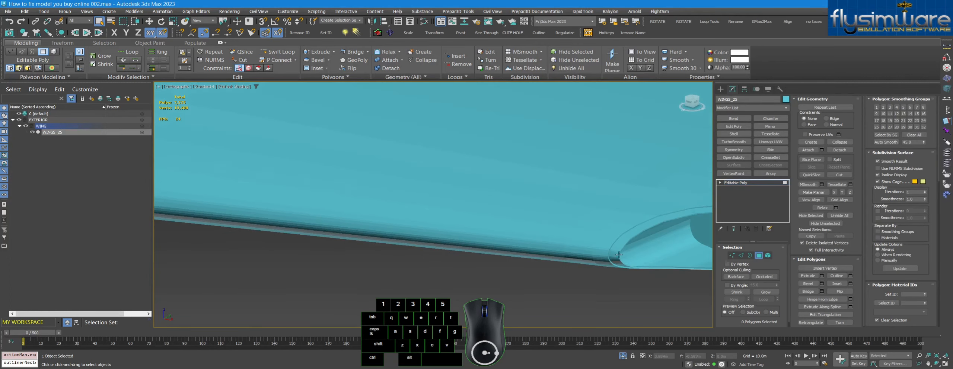
scroll(591, 247, "up", 5)
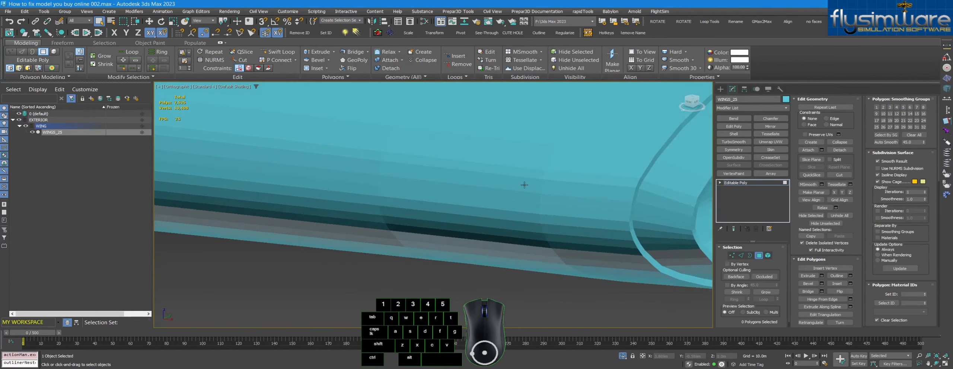
scroll(561, 204, "down", 4)
scroll(558, 208, "up", 4)
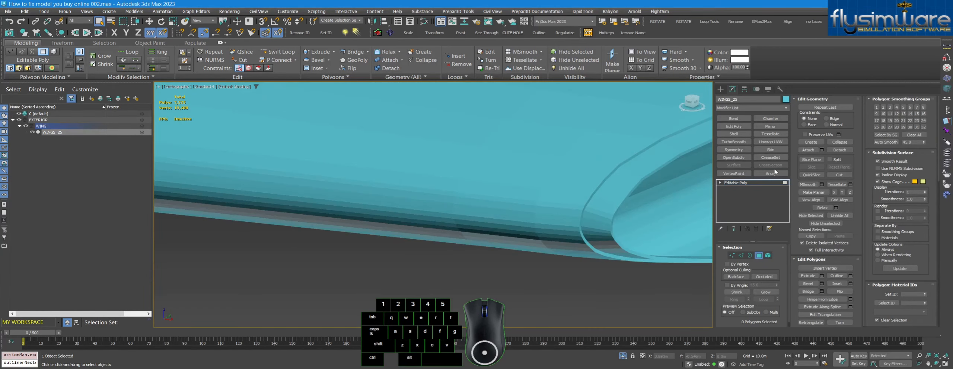
middle_click_drag(597, 209, 566, 211)
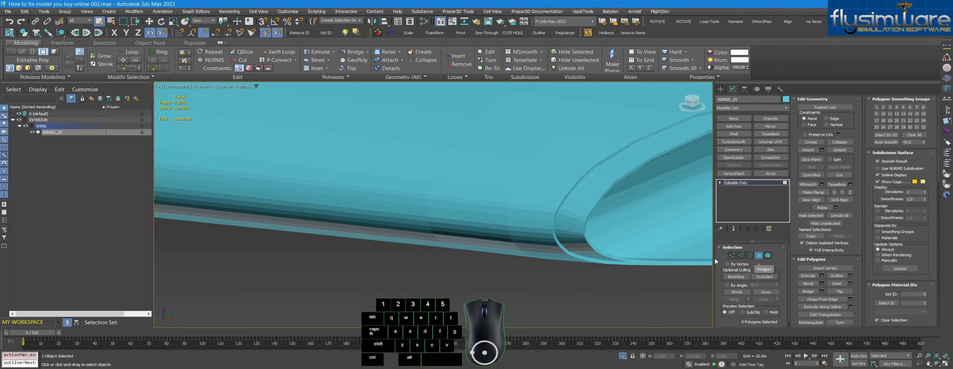
- Select all polygons of the wing, apply Auto Smooth to them, and clear the selection
key("ctrl+a")
left_click(885, 142)
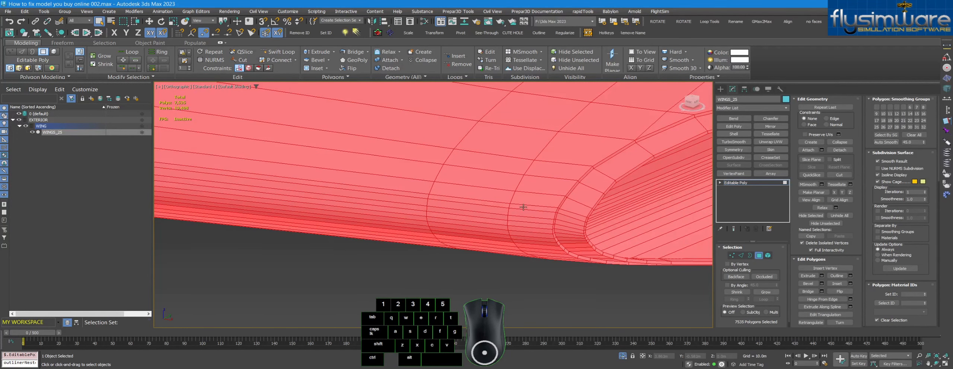
left_click(498, 265)
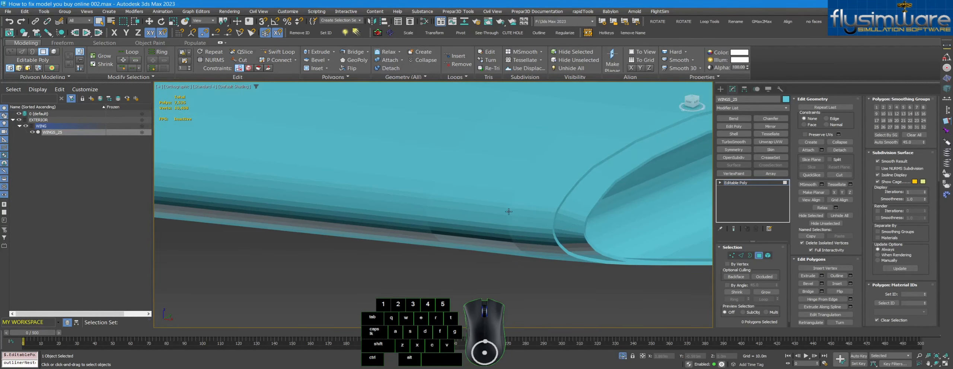
- Inspect the smoothed shading along the leading edge beside the light cutout for remaining faceting
scroll(521, 211, "up", 8)
scroll(551, 200, "down", 6)
scroll(543, 208, "down", 7)
middle_click_drag(562, 214, 595, 224)
scroll(596, 225, "down", 4)
scroll(595, 224, "up", 4)
scroll(595, 224, "up", 5)
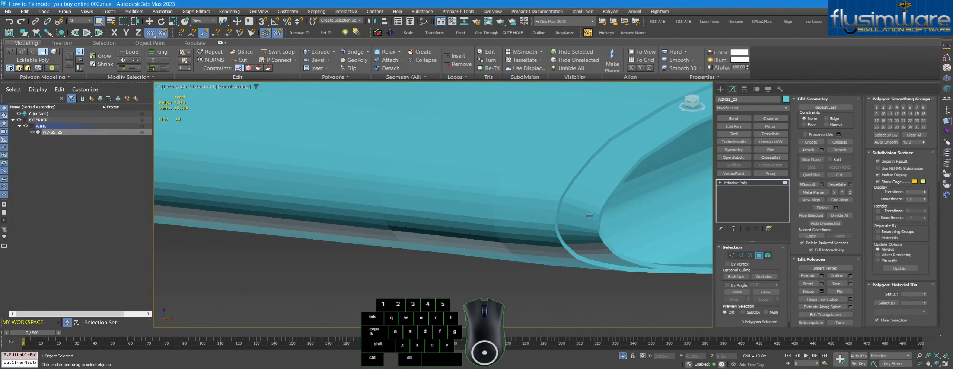
scroll(562, 212, "up", 6)
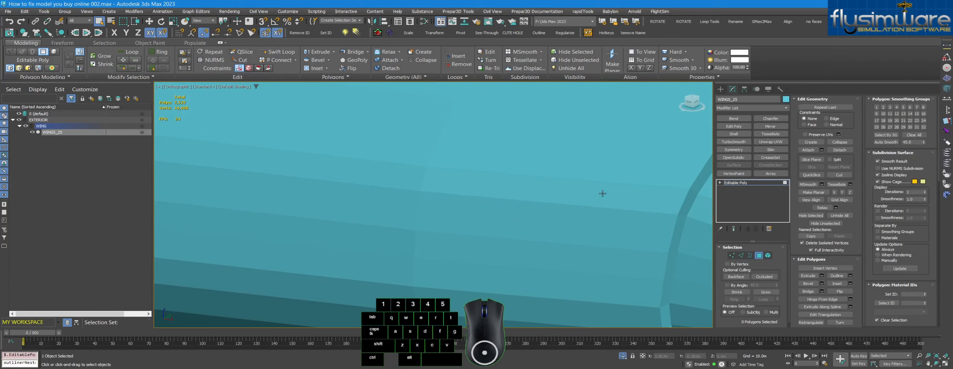
scroll(603, 194, "down", 5)
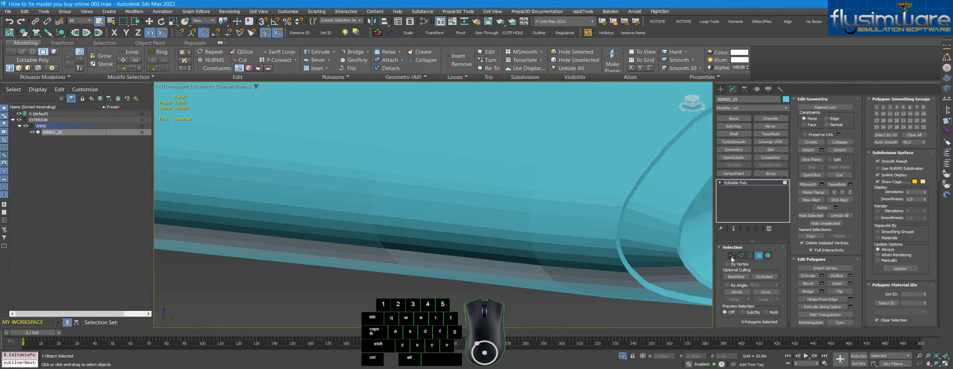
scroll(536, 251, "down", 5)
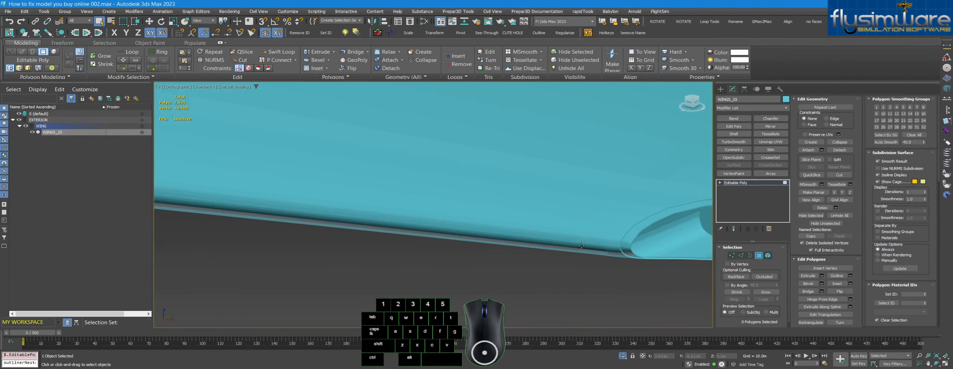
- Turn on the edged faces display to show the wing's mesh lines
middle_click_drag(577, 246, 618, 257)
scroll(625, 257, "down", 5)
key("F4")
middle_click_drag(476, 228, 663, 250)
scroll(664, 250, "down", 1)
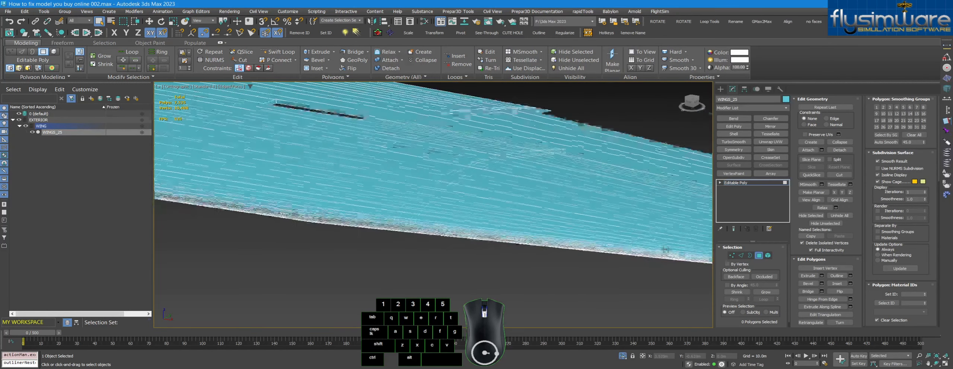
scroll(663, 250, "down", 5)
scroll(649, 248, "up", 5)
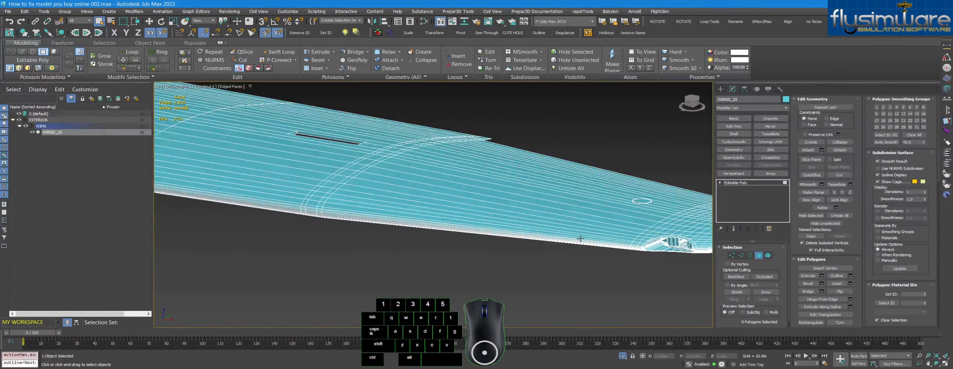
- Examine the wing's edge layout along the leading edge and around the light cutout
scroll(609, 246, "up", 3)
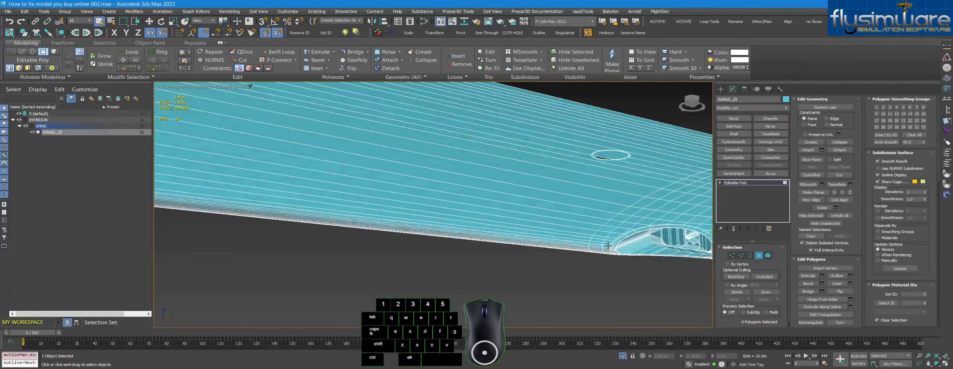
scroll(608, 244, "down", 3)
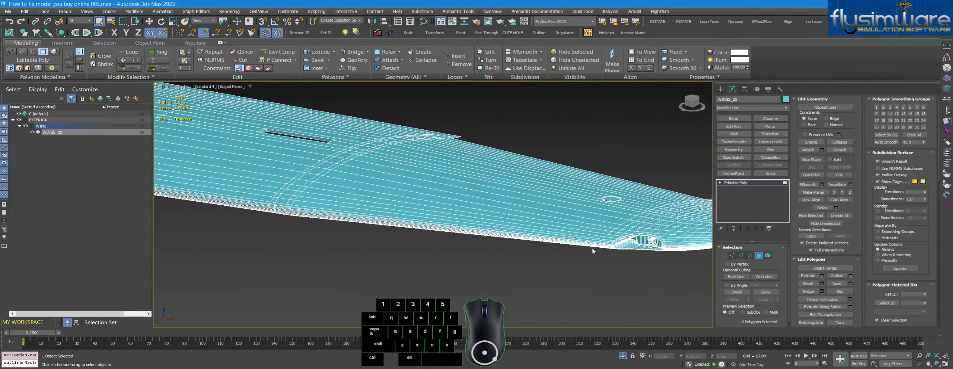
scroll(622, 248, "up", 5)
middle_click_drag(622, 246, 551, 251)
scroll(551, 251, "down", 4)
scroll(551, 251, "up", 4)
scroll(552, 251, "up", 3)
scroll(592, 233, "down", 5)
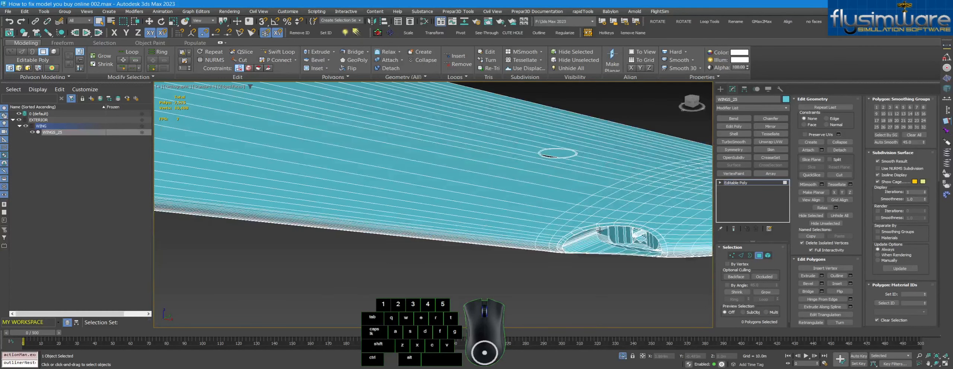
scroll(633, 237, "down", 2)
scroll(663, 247, "down", 5)
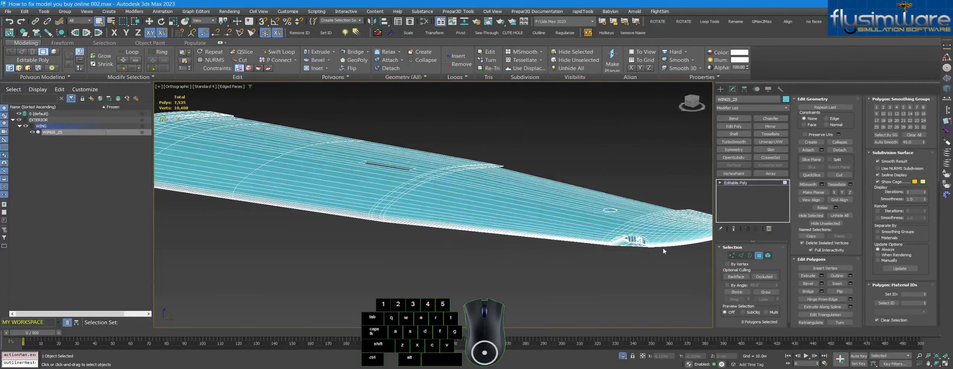
- Switch to border editing and select all open borders across the whole wing
left_click(750, 256)
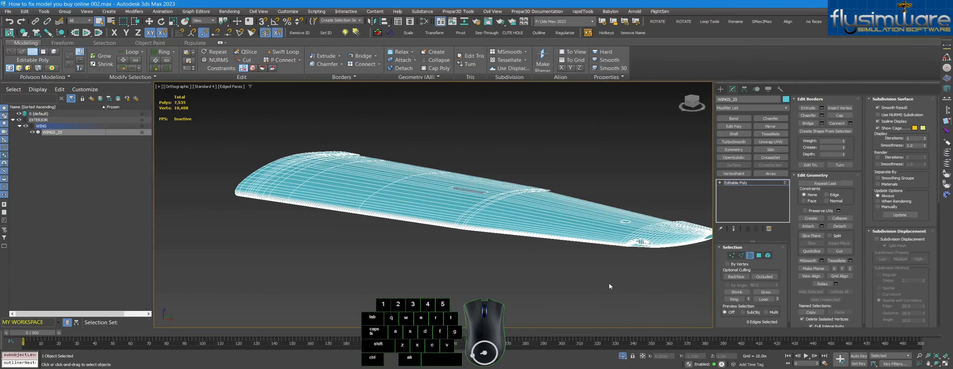
middle_click_drag(578, 276, 534, 277)
left_click_drag(173, 128, 186, 134)
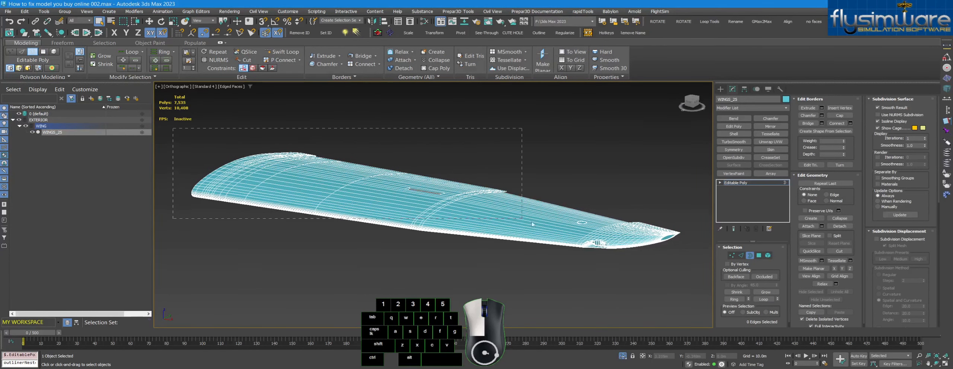
left_click_drag(696, 271, 696, 272)
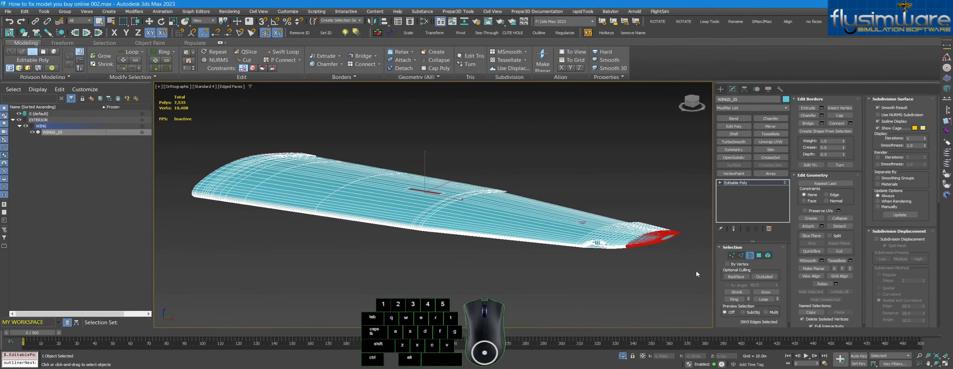
- Inspect the open borders at the wing root and around its internal fittings
middle_click_drag(445, 217, 443, 215)
middle_click_drag(610, 255, 362, 274, "alt")
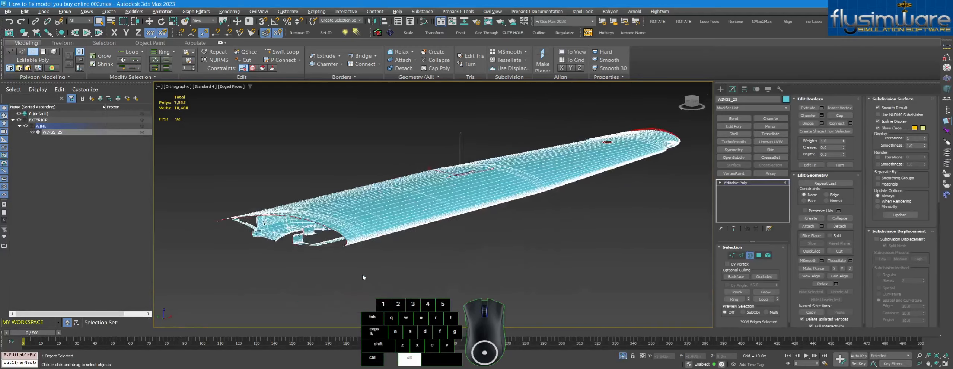
scroll(285, 211, "up", 5)
scroll(284, 211, "up", 3)
middle_click_drag(297, 210, 347, 184, "alt")
scroll(347, 186, "up", 5)
scroll(423, 134, "down", 2)
middle_click_drag(423, 136, 495, 179, "alt")
scroll(500, 179, "up", 2)
scroll(500, 179, "up", 2)
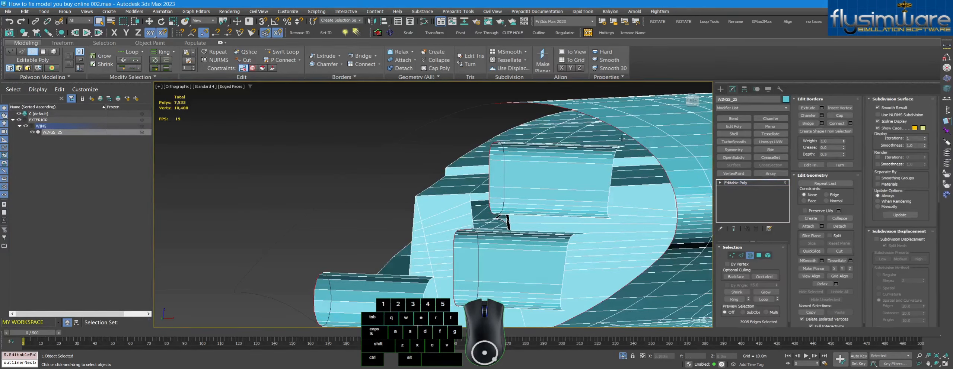
scroll(576, 295, "down", 3)
middle_click_drag(558, 260, 470, 218, "alt")
middle_click_drag(566, 223, 444, 225, "alt")
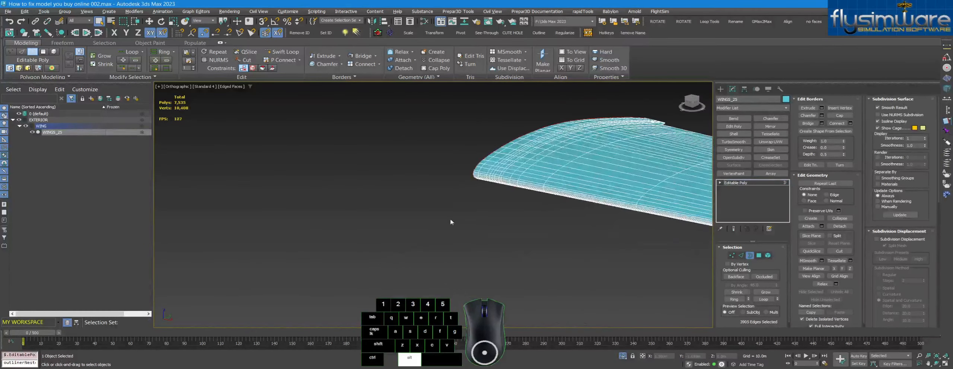
- Examine the selected open borders across the wingtip from several angles
scroll(377, 192, "up", 3)
scroll(376, 192, "down", 5)
middle_click_drag(377, 192, 450, 219, "alt")
scroll(592, 219, "up", 5)
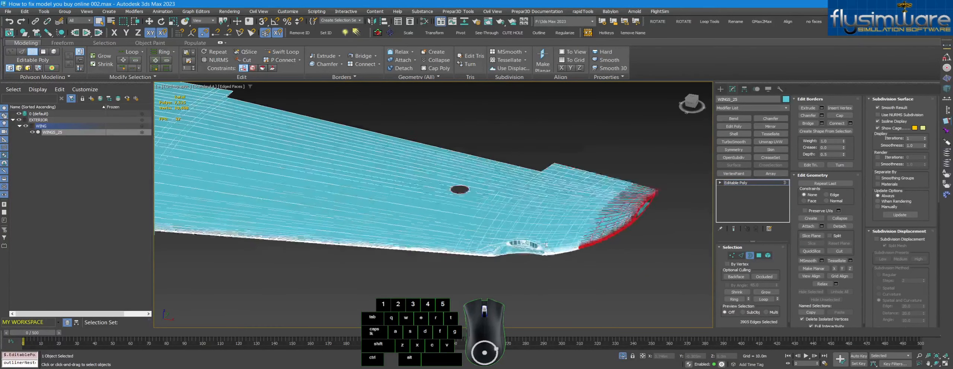
middle_click_drag(628, 210, 539, 237)
scroll(538, 237, "up", 5)
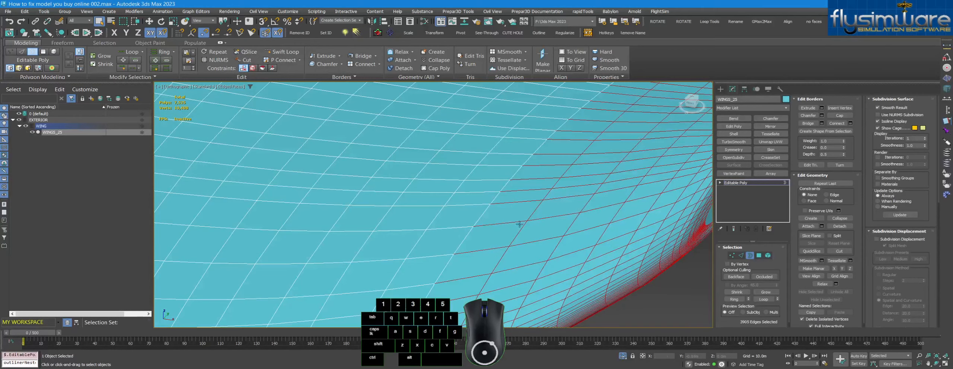
scroll(494, 244, "down", 6)
middle_click_drag(536, 223, 564, 221, "alt")
scroll(580, 293, "down", 3)
scroll(570, 186, "up", 2)
scroll(535, 159, "up", 4)
scroll(476, 243, "down", 5)
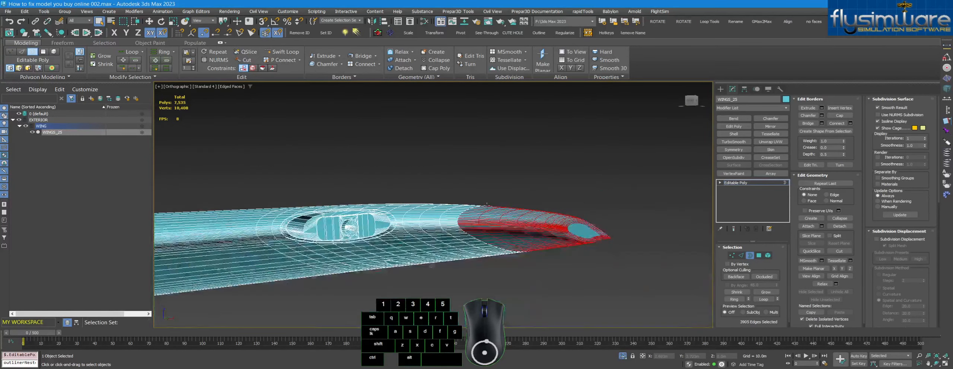
middle_click_drag(495, 238, 551, 295, "alt")
middle_click_drag(611, 313, 580, 213)
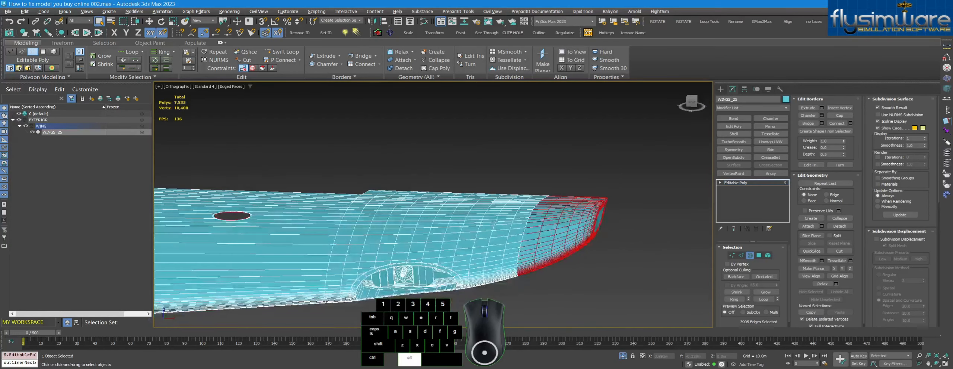
- Clear the border selection and switch to vertex editing
left_click(696, 252)
left_click(732, 255)
- Test whether a vertex on the wingtip surface is welded by moving it, and undo the move
scroll(627, 266, "up", 2)
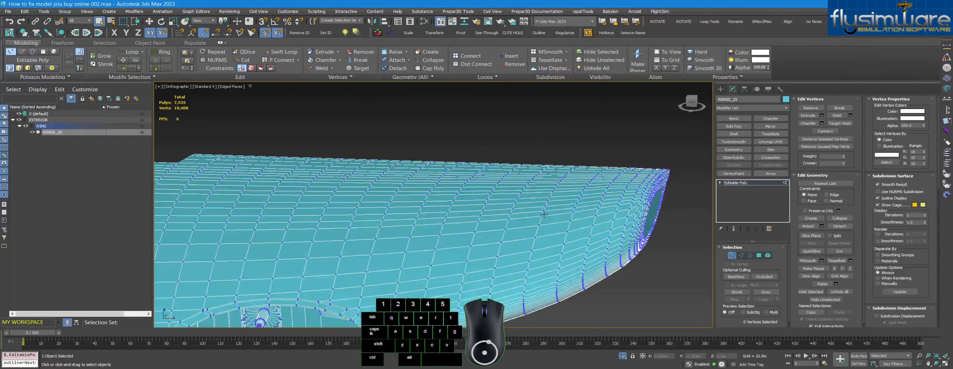
scroll(539, 226, "up", 8)
left_click(533, 195)
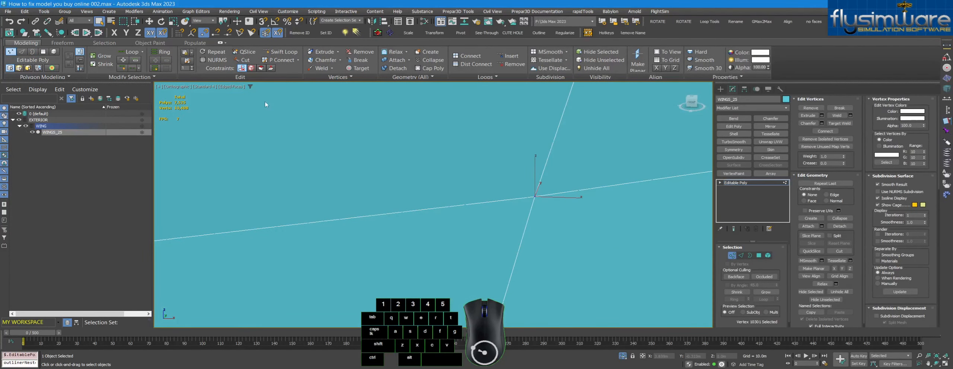
key("w")
left_click_drag(587, 205, 616, 210)
key("ctrl+z")
scroll(522, 209, "down", 10)
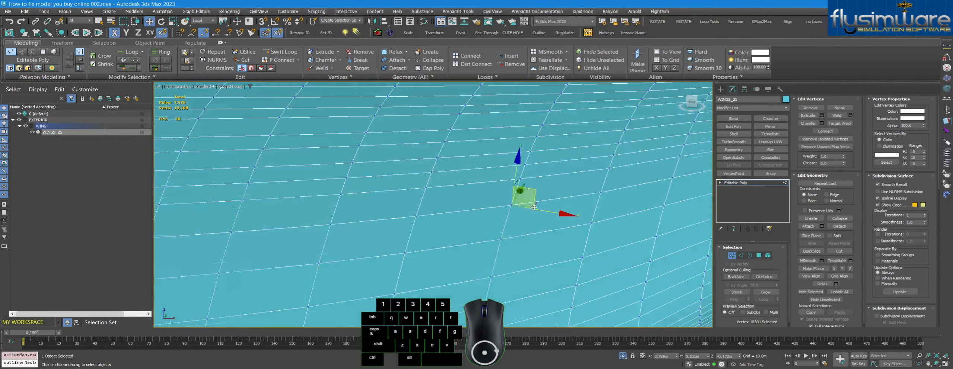
- Test-move a second vertex further inboard on the wing surface and undo the move
scroll(461, 209, "up", 3)
key("space")
left_click(414, 207)
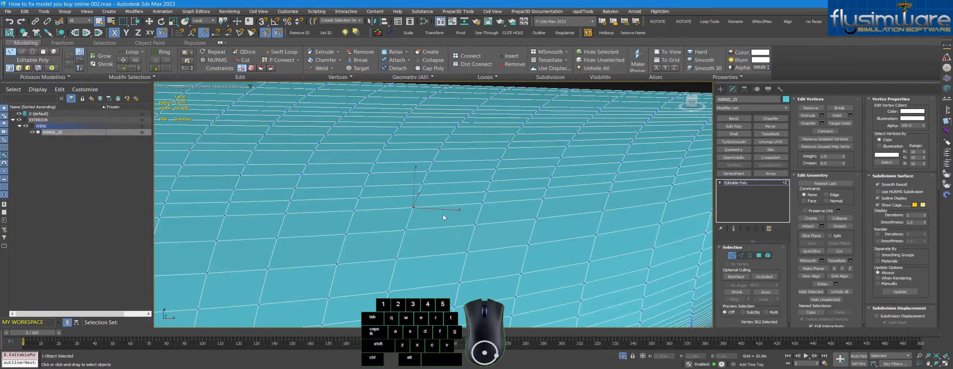
key("1")
left_click_drag(444, 210, 464, 213)
key("ctrl+z")
middle_click_drag(464, 214, 650, 203)
key("space")
- Clear the vertex selection and bring the whole wing back into view
scroll(447, 217, "down", 10)
scroll(606, 242, "down", 4)
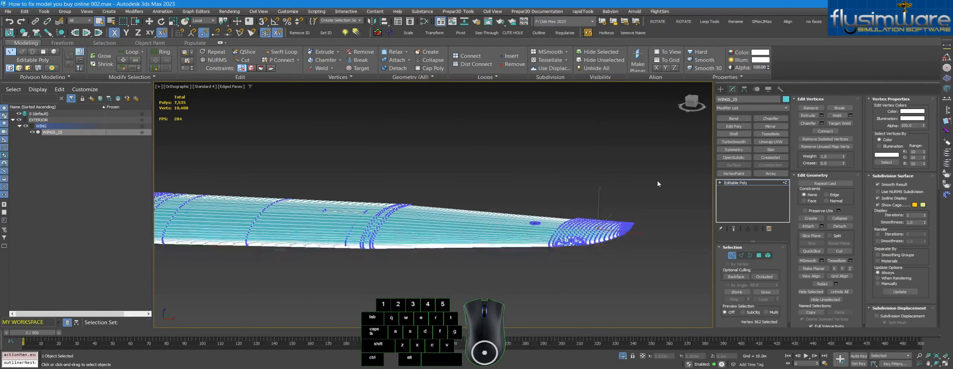
left_click(657, 180)
scroll(654, 174, "down", 2)
middle_click_drag(653, 174, 662, 182)
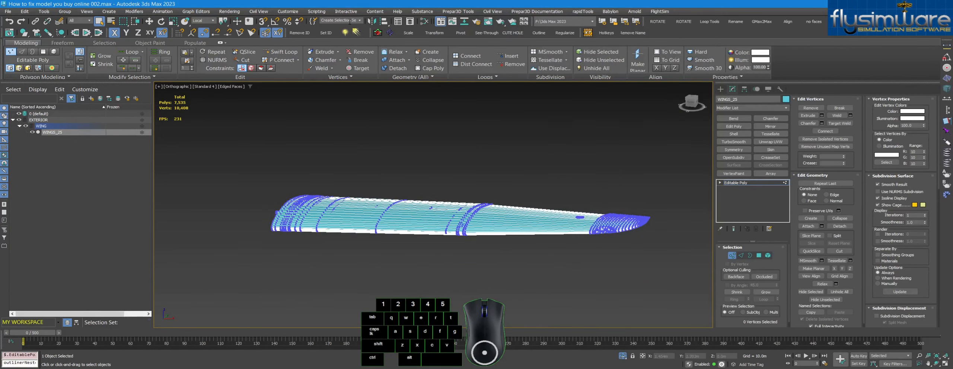
- Check the scene's system unit scale in the units setup and close it without changing anything
middle_click_drag(510, 145, 498, 144)
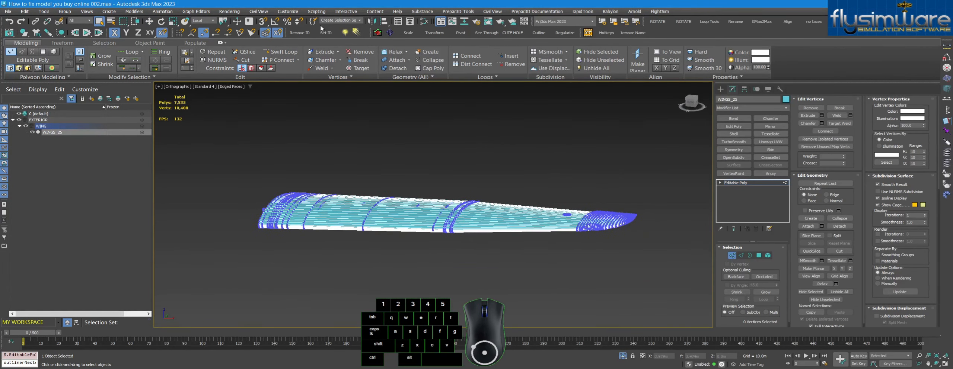
left_click(288, 12)
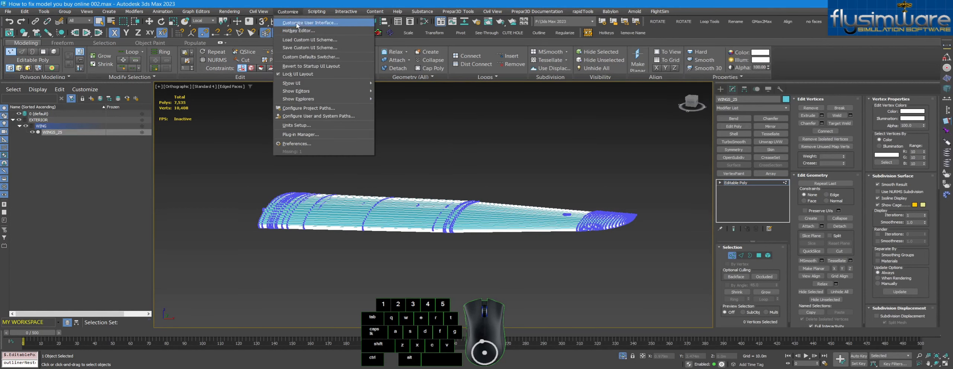
left_click(313, 126)
left_click(456, 133)
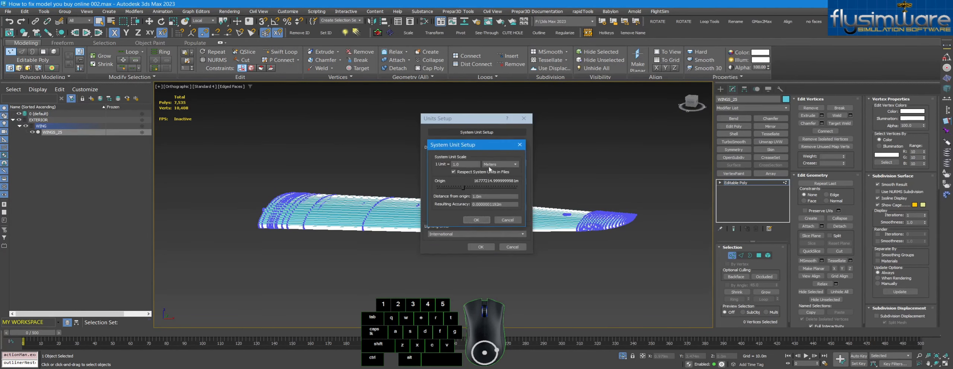
key("Escape")
left_click(524, 118)
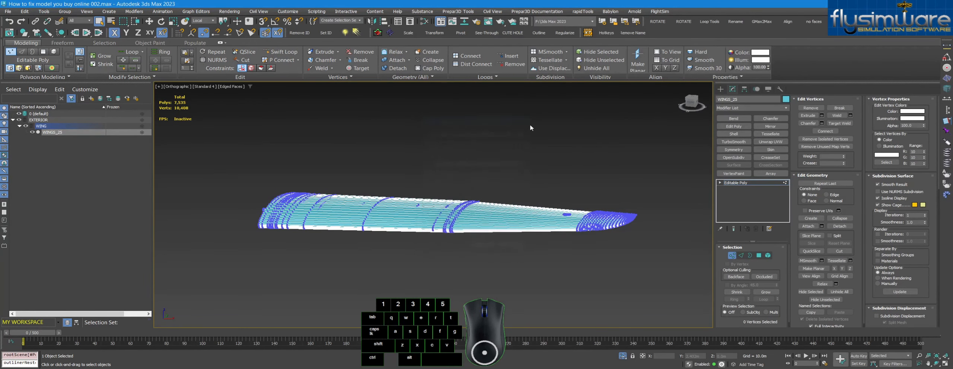
- Open the vertex Weld settings and select all vertices of the wing
left_click(851, 115)
left_click_drag(449, 199, 646, 134)
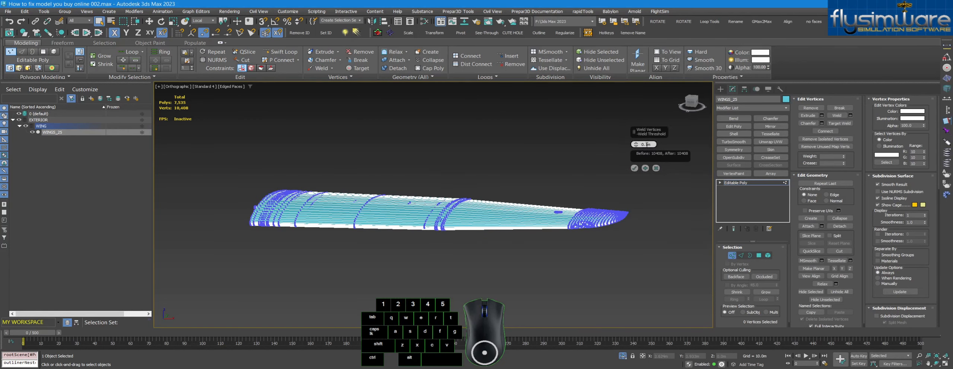
middle_click_drag(593, 189, 589, 196)
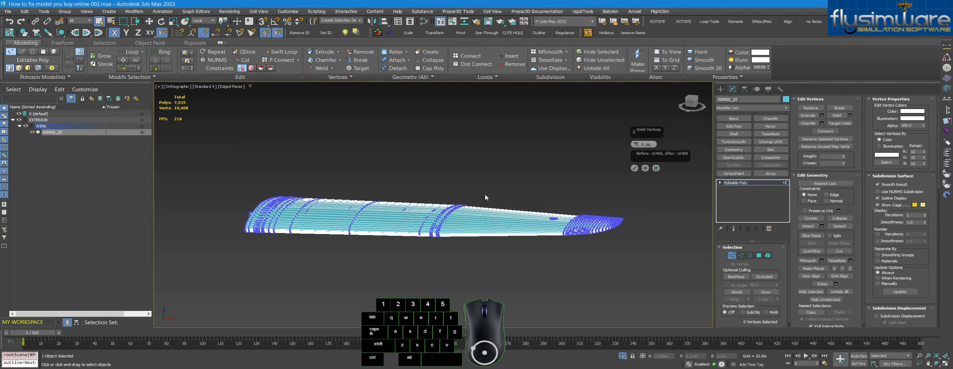
left_click_drag(205, 158, 219, 169)
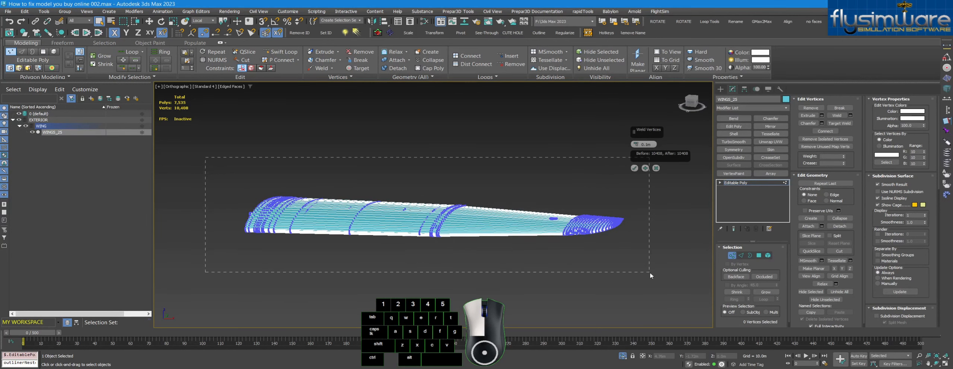
left_click_drag(650, 272, 649, 273)
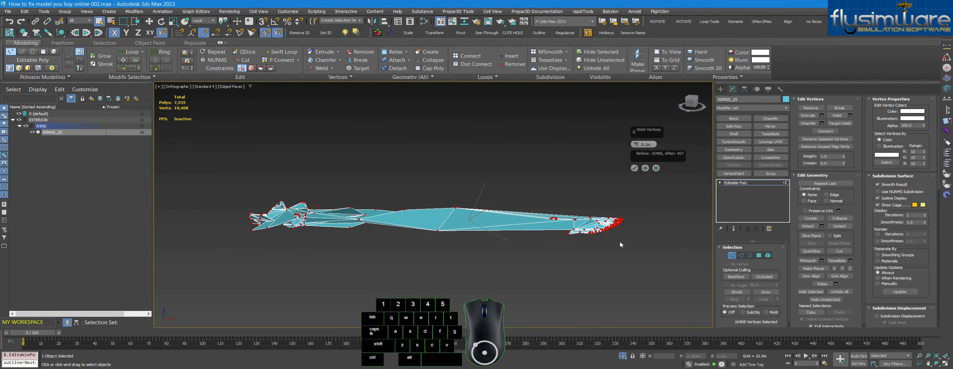
- Try a weld threshold of 0.01 m and inspect the weld preview along the wing's edge
middle_click_drag(570, 201, 629, 230)
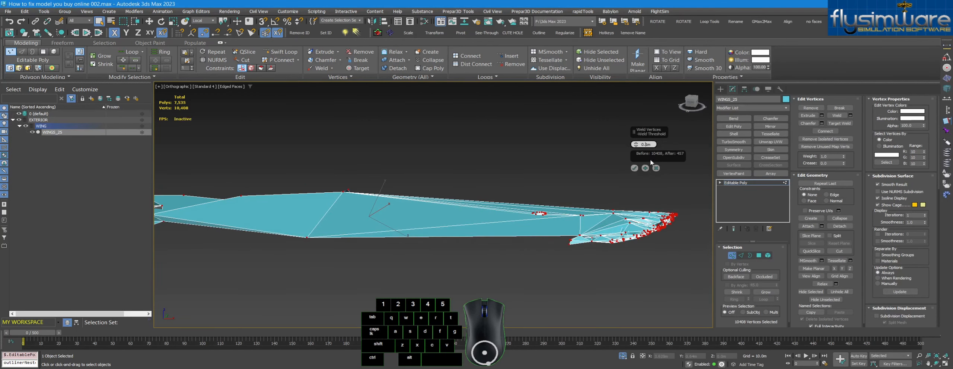
key("Return")
scroll(592, 234, "down", 3)
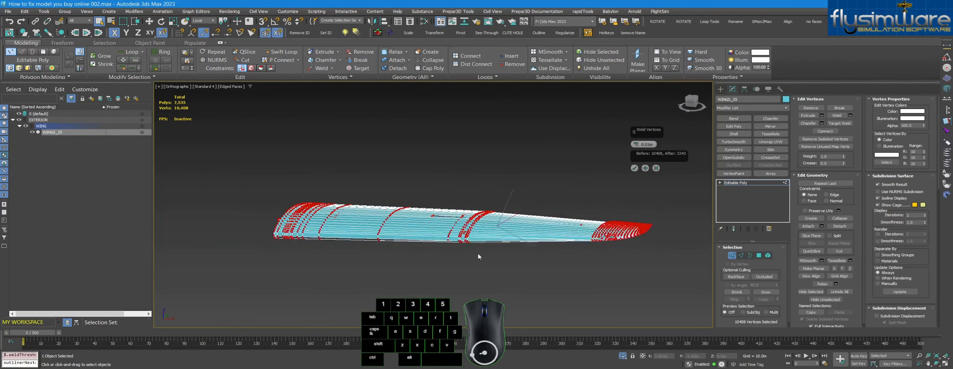
scroll(246, 227, "up", 5)
scroll(248, 227, "up", 5)
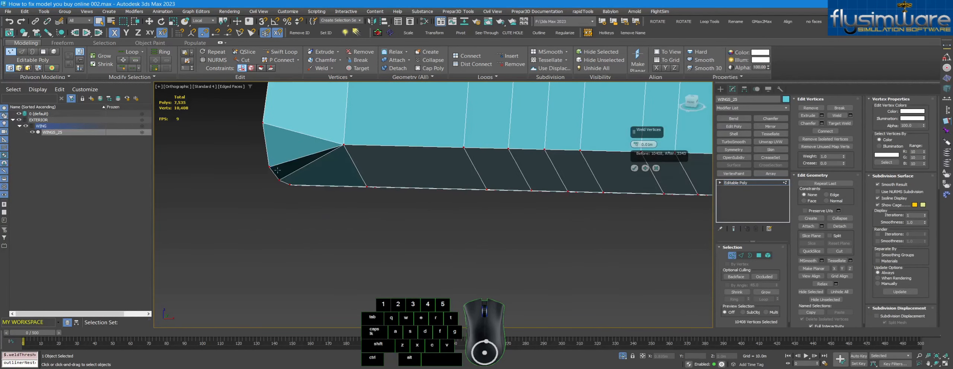
middle_click_drag(547, 130, 522, 150)
- Try a smaller weld threshold of 0.001 m on the selected wing vertices
left_click(648, 145)
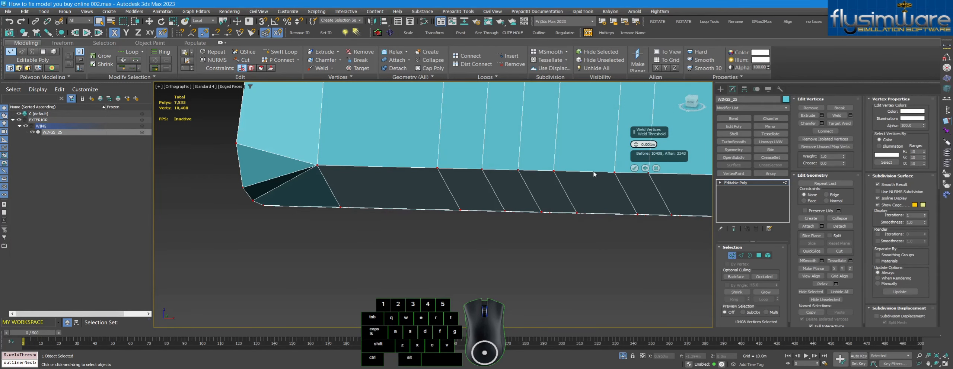
key("Return")
scroll(292, 209, "down", 10)
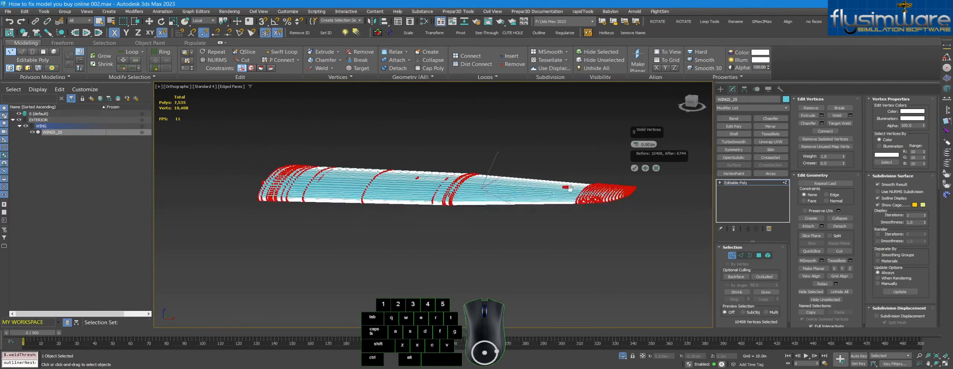
- Examine the weld preview around the wingtip, the light recess and the round hole for collapsed geometry
middle_click_drag(640, 188, 560, 200)
scroll(561, 200, "up", 5)
scroll(560, 199, "up", 5)
scroll(574, 197, "down", 6)
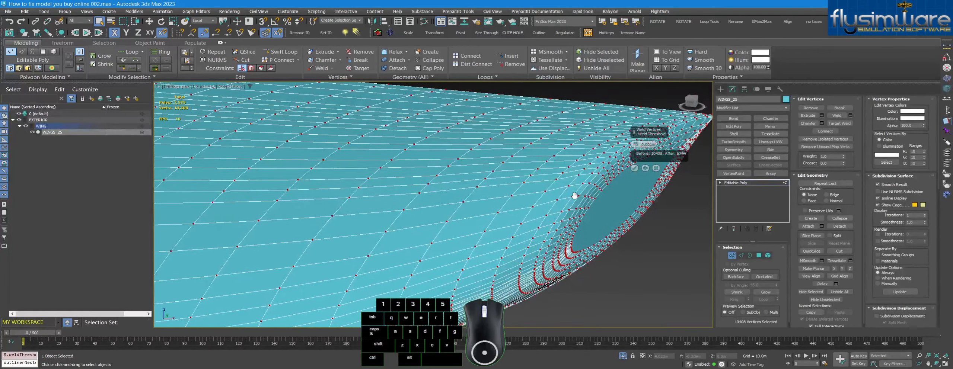
scroll(600, 214, "down", 4)
scroll(421, 249, "up", 4)
middle_click_drag(421, 252, 440, 229)
scroll(421, 205, "up", 6)
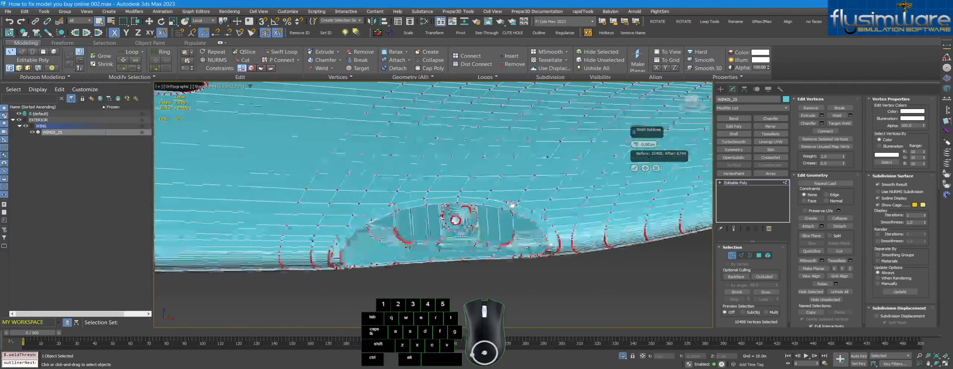
middle_click_drag(417, 204, 464, 221)
scroll(462, 210, "down", 6)
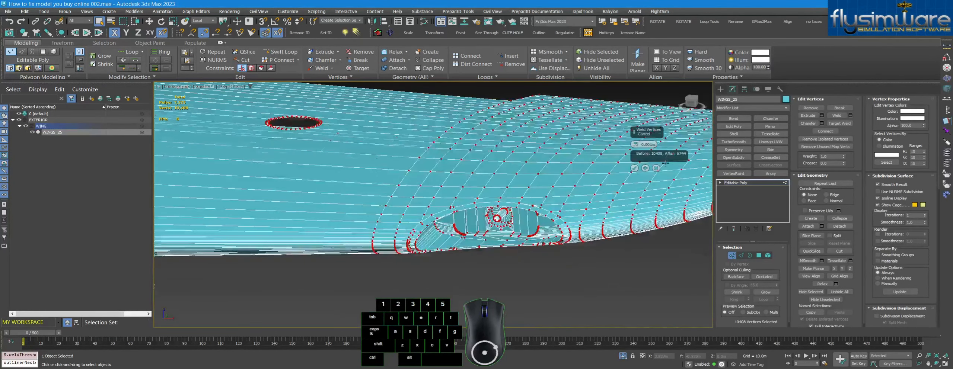
scroll(461, 207, "up", 5)
left_click(947, 47)
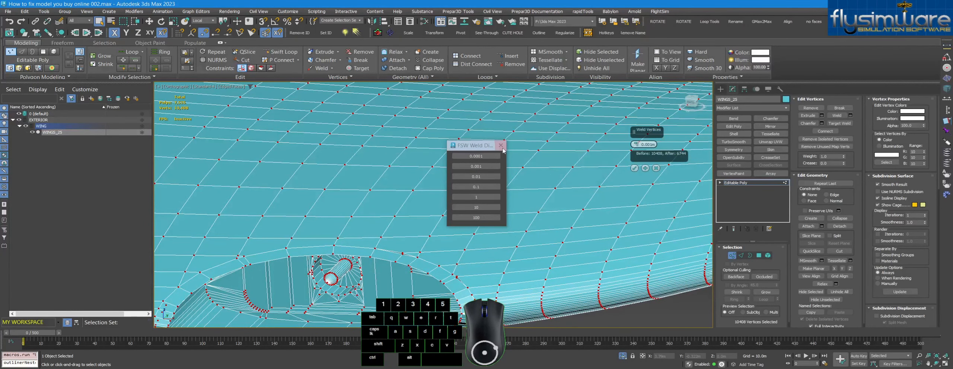
left_click(476, 156)
left_click(649, 144)
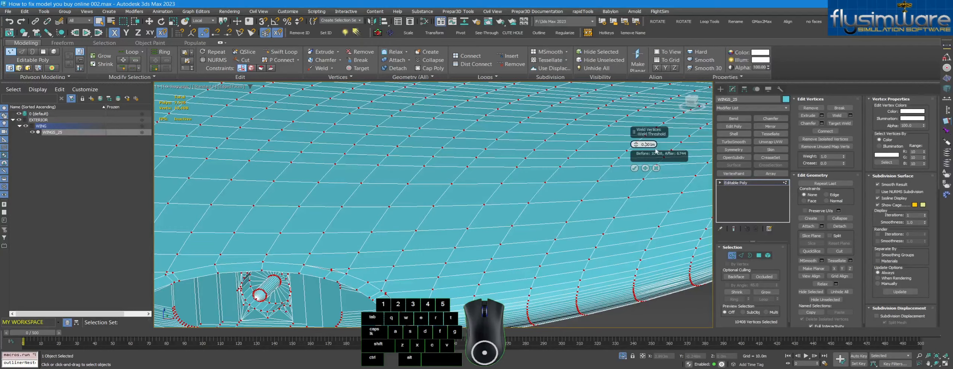
scroll(439, 224, "down", 4)
key("0")
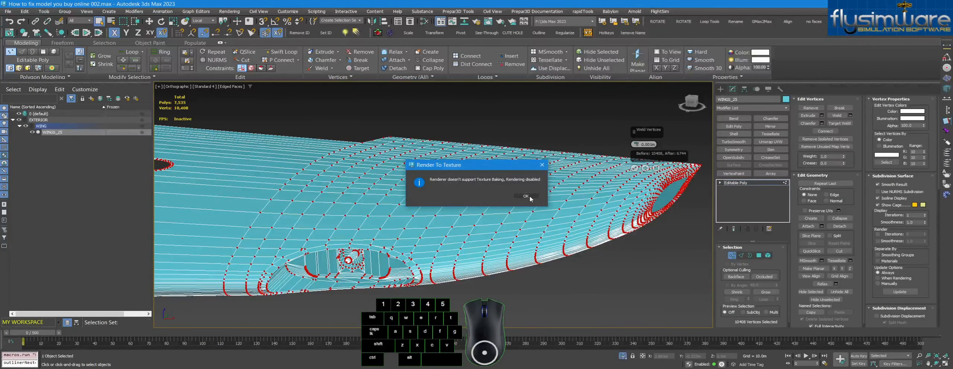
left_click(529, 197)
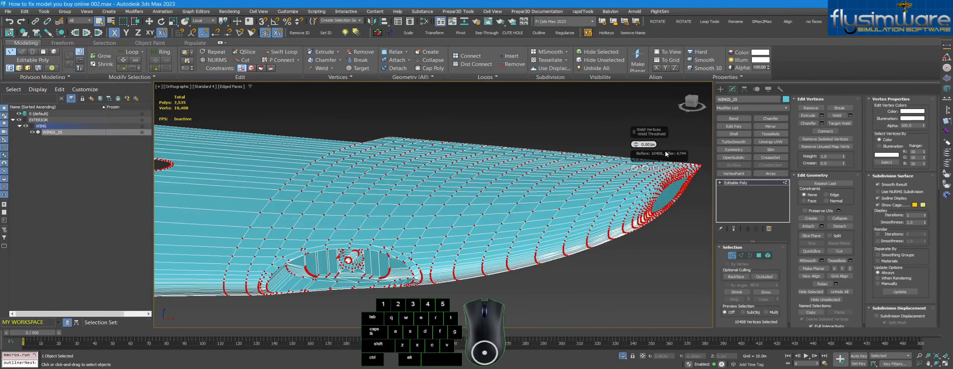
- Set the weld threshold to 0.0001 m and apply the weld to the selected wing vertices
left_click(635, 147)
middle_click_drag(643, 155, 629, 181)
double_click(650, 144)
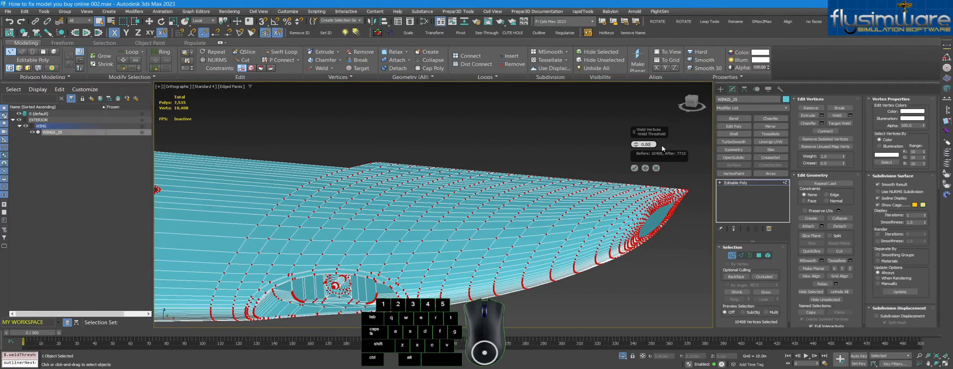
type("0001")
left_click(634, 169)
- Clear the vertex selection, switch to border editing and select all open borders of the wing
scroll(671, 203, "down", 5)
middle_click_drag(670, 203, 664, 199, "alt")
scroll(665, 201, "up", 5)
scroll(662, 223, "down", 5)
left_click(658, 242)
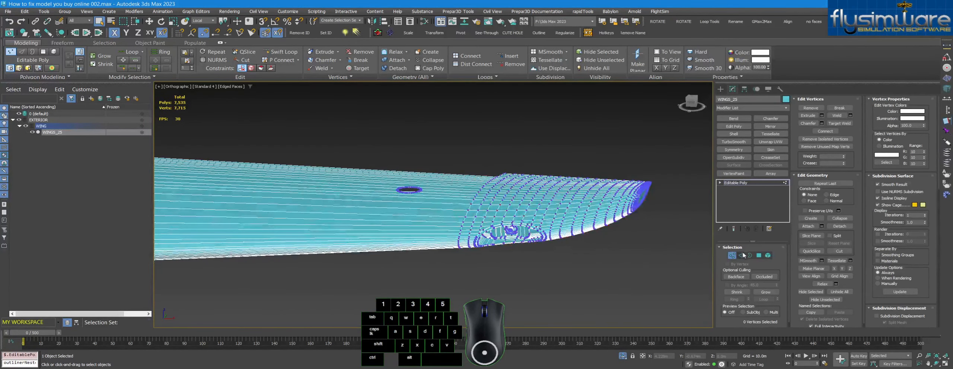
left_click(750, 255)
scroll(669, 246, "down", 5)
left_click_drag(191, 171, 707, 287)
- Examine the selected open borders up close along the wing's panel seams and stepped gaps
scroll(634, 228, "up", 9)
middle_click_drag(632, 228, 536, 243)
middle_click_drag(618, 258, 713, 164, "alt")
scroll(713, 164, "down", 4)
middle_click_drag(596, 190, 570, 239, "alt")
middle_click_drag(256, 191, 298, 185)
scroll(295, 184, "up", 8)
middle_click_drag(281, 207, 308, 153, "alt")
scroll(337, 199, "up", 5)
middle_click_drag(337, 199, 403, 145, "alt")
scroll(404, 145, "down", 6)
scroll(403, 149, "up", 3)
scroll(422, 221, "up", 6)
scroll(423, 221, "up", 3)
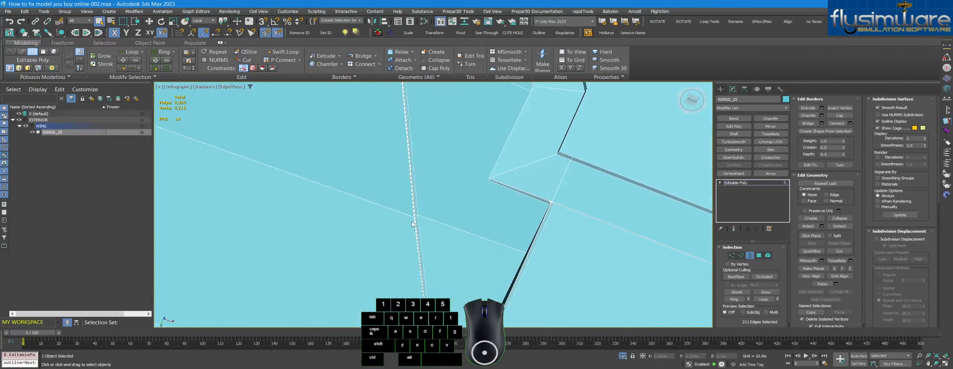
- Clear the border selection on the wing
scroll(422, 221, "down", 10)
middle_click_drag(423, 220, 436, 293, "alt")
scroll(371, 222, "down", 4)
middle_click_drag(371, 222, 450, 241, "alt")
scroll(407, 242, "up", 4)
left_click(609, 186)
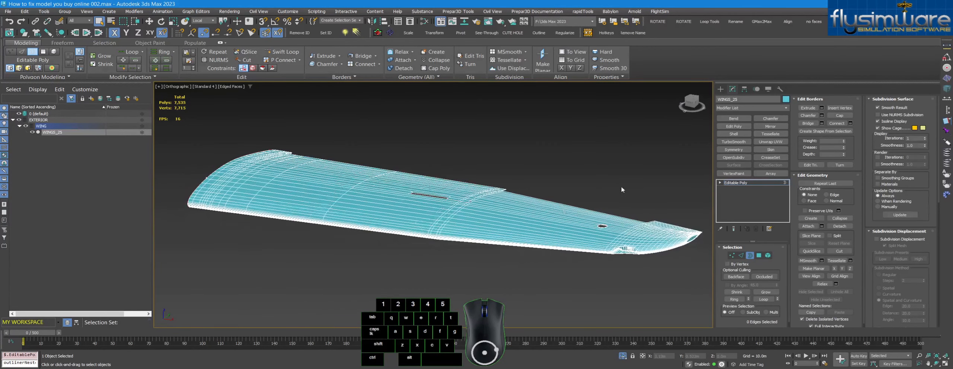
- Switch to polygon editing, select every polygon of the wing and clear the selection again
left_click(759, 256)
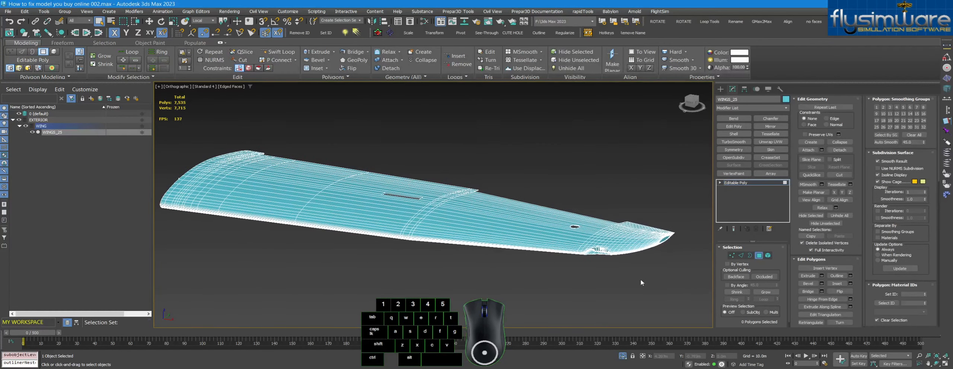
key("shift+a")
scroll(581, 257, "up", 5)
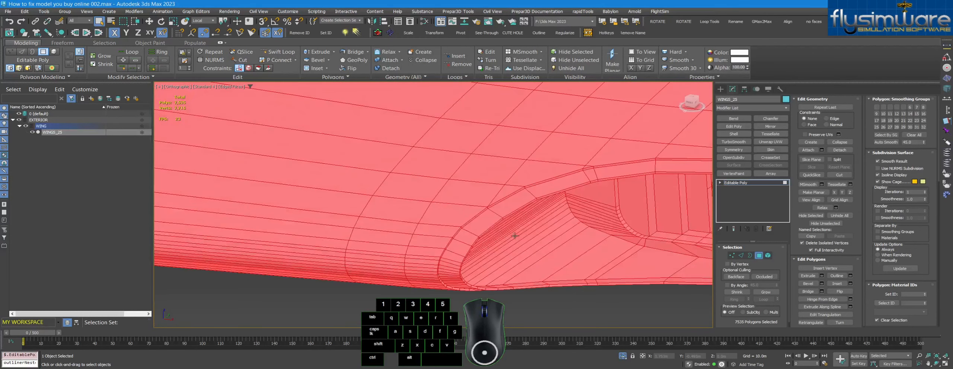
left_click(542, 291)
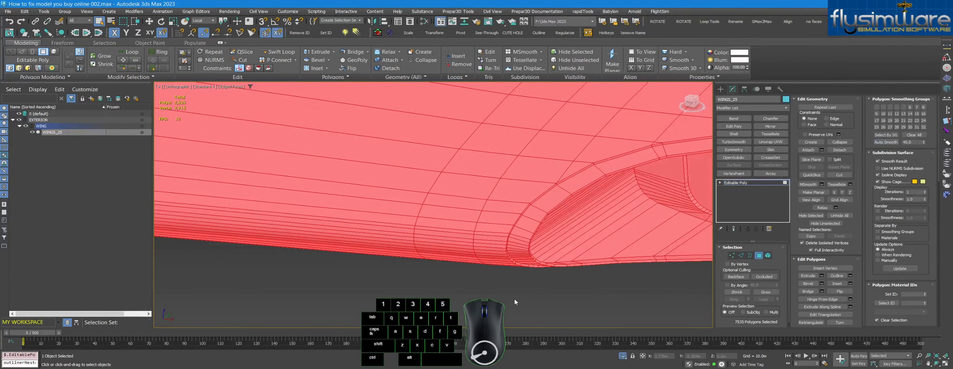
- Turn off the edge overlay and inspect the surface shading beside the recess near the wingtip
scroll(520, 259, "up", 1)
key("F4")
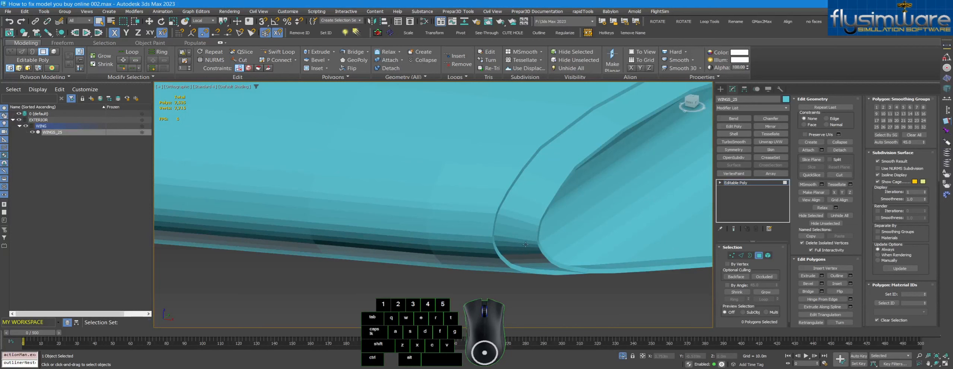
key("F4")
scroll(519, 226, "up", 1)
key("F4")
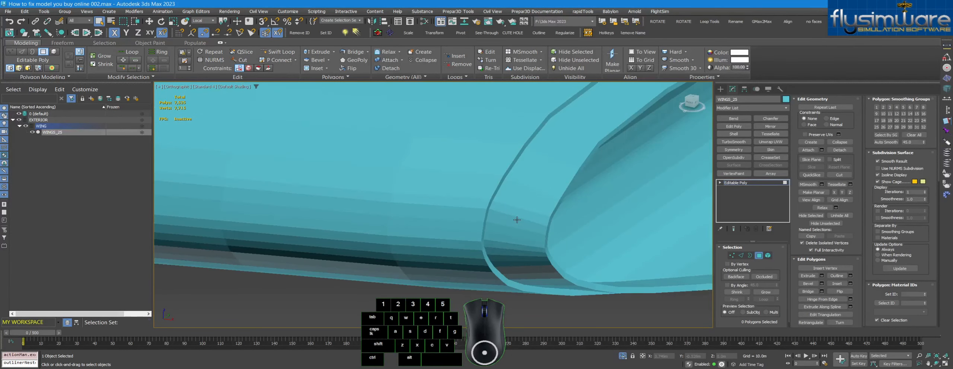
scroll(517, 219, "up", 4)
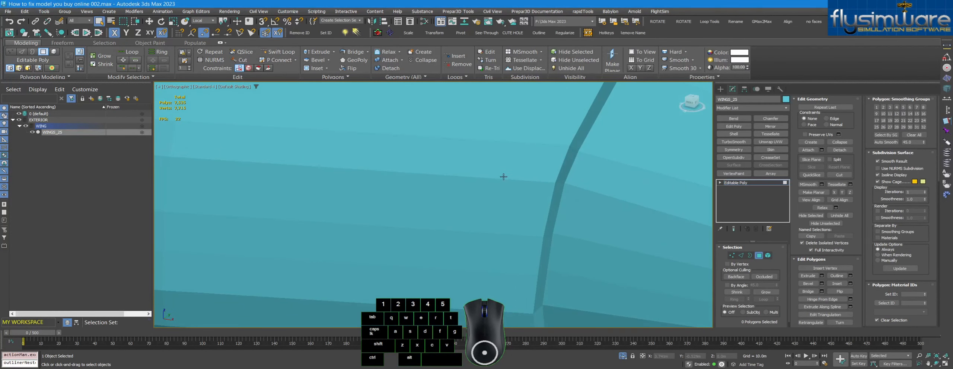
- Switch the viewport to Clay shading and examine the faceting around the recess and leading edge
left_click(231, 88)
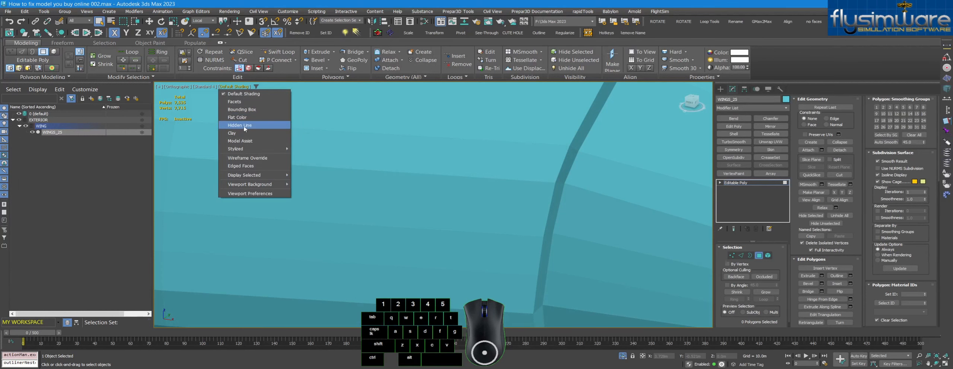
left_click(241, 133)
scroll(595, 214, "down", 4)
middle_click_drag(600, 213, 581, 213, "alt")
scroll(581, 213, "down", 4)
scroll(387, 160, "up", 8)
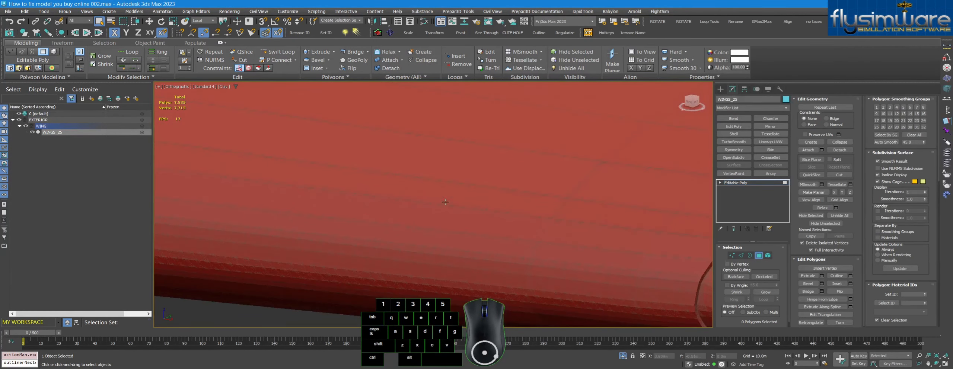
scroll(477, 179, "down", 4)
middle_click_drag(477, 180, 556, 226, "alt")
scroll(556, 226, "up", 4)
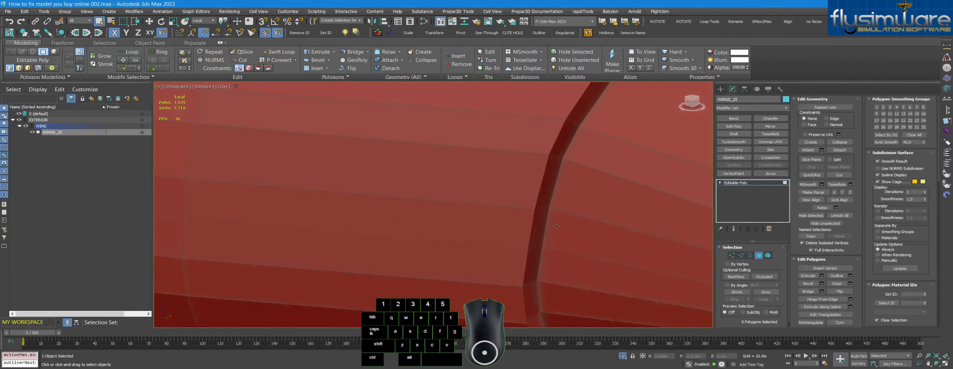
- Return the viewport to Default Shading
left_click(224, 86)
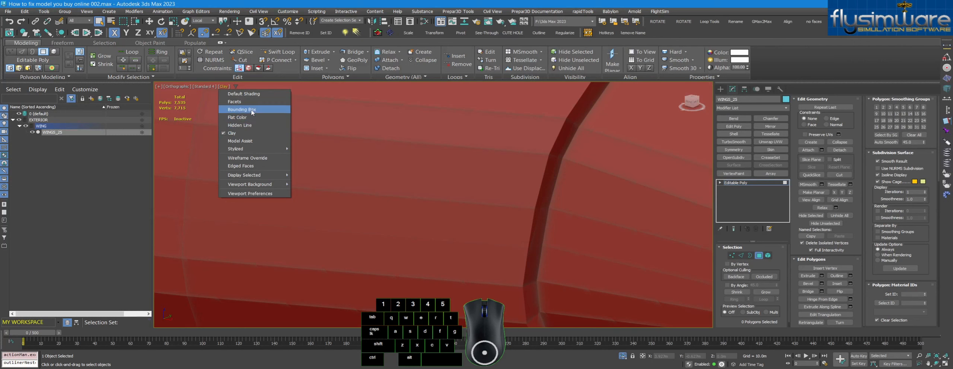
left_click(248, 93)
middle_click_drag(574, 205, 562, 204)
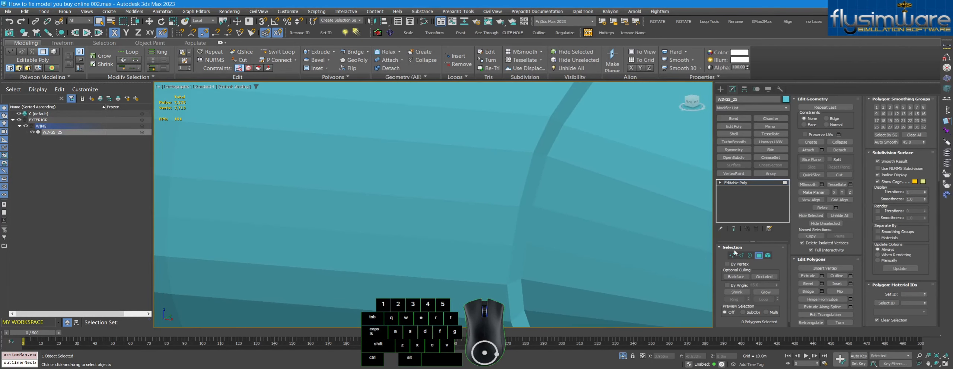
- Set the wing's object color to cyan from the basic colors palette
left_click(786, 100)
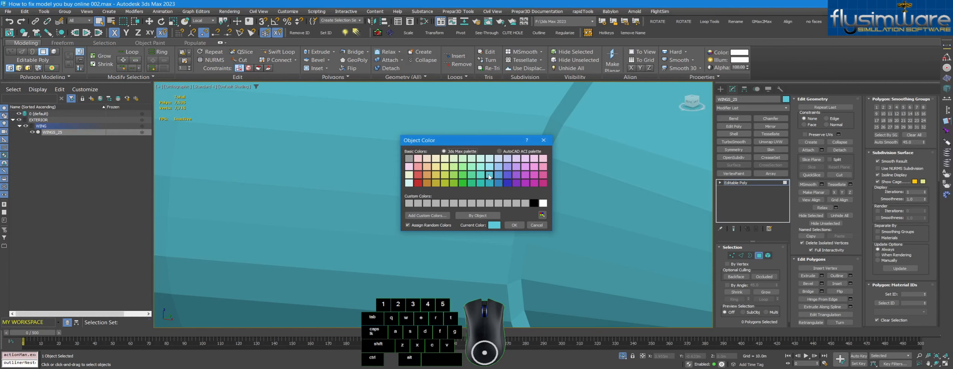
left_click(514, 225)
- Examine the surface shading around the wingtip recess and along the leading edge, comparing it with and without the edge overlay
scroll(558, 218, "down", 5)
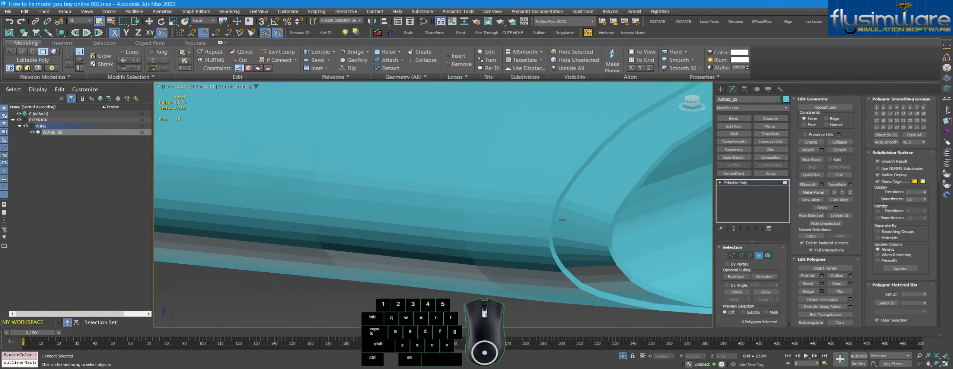
mouse_move(561, 219)
middle_mouse_down("alt")
mouse_move(603, 205)
mouse_move(476, 241)
mouse_move(538, 212)
middle_mouse_up("alt")
scroll(476, 240, "up", 5)
key("F4")
key("F4")
scroll(551, 208, "down", 5)
scroll(546, 243, "down", 3)
scroll(607, 239, "up", 4)
middle_click_drag(609, 238, 550, 226)
scroll(419, 236, "up", 5)
scroll(562, 193, "down", 5)
scroll(609, 207, "up", 4)
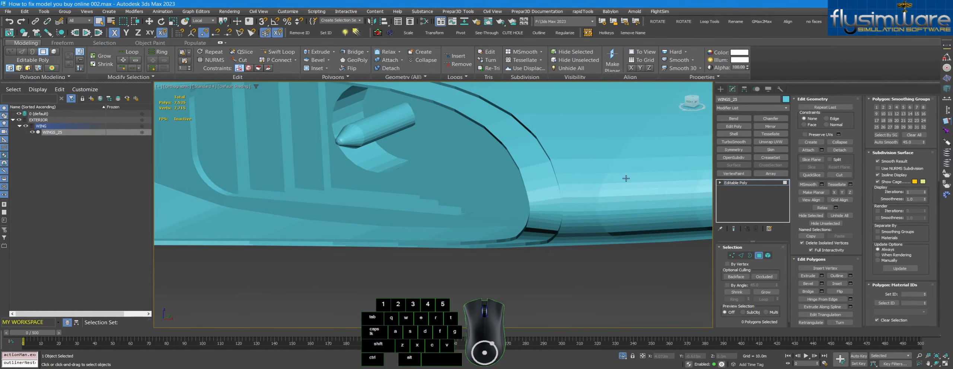
scroll(599, 188, "down", 8)
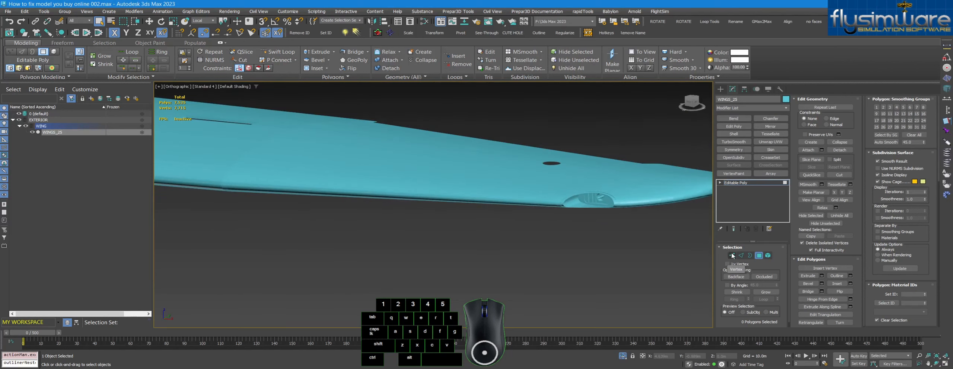
- Leave polygon editing and use rapidMeshCleanUp to find the wing's mid-edge vertices, then close the tool
left_click(759, 256)
middle_click_drag(582, 241, 600, 262)
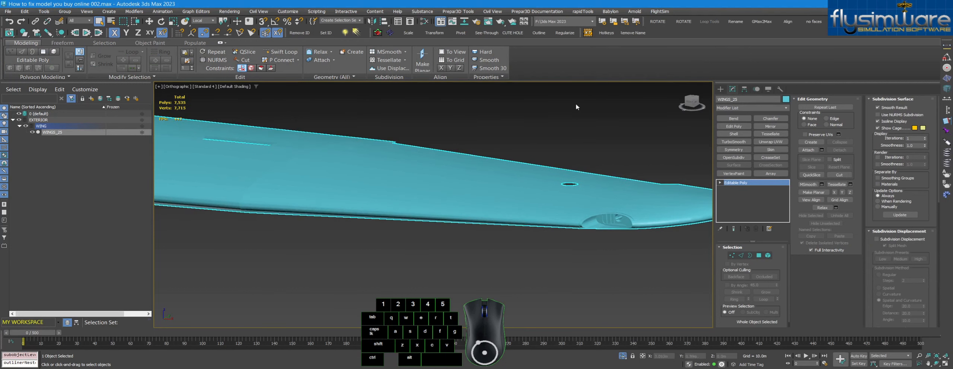
left_click(584, 12)
mouse_move(598, 80)
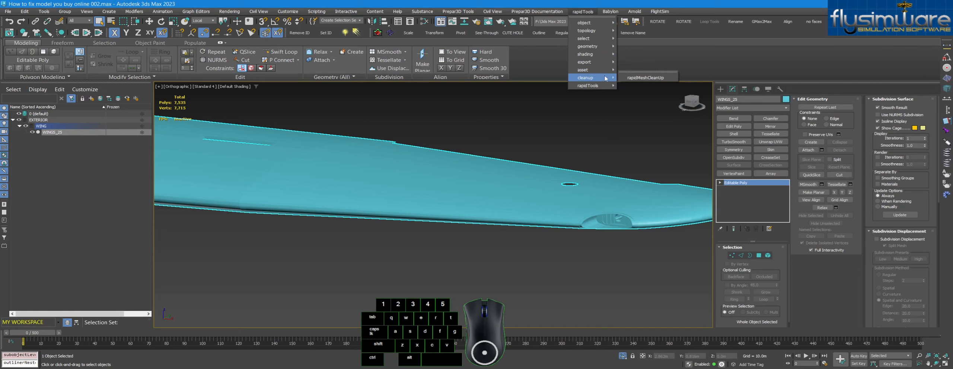
left_click(636, 79)
left_click_drag(535, 120, 736, 110)
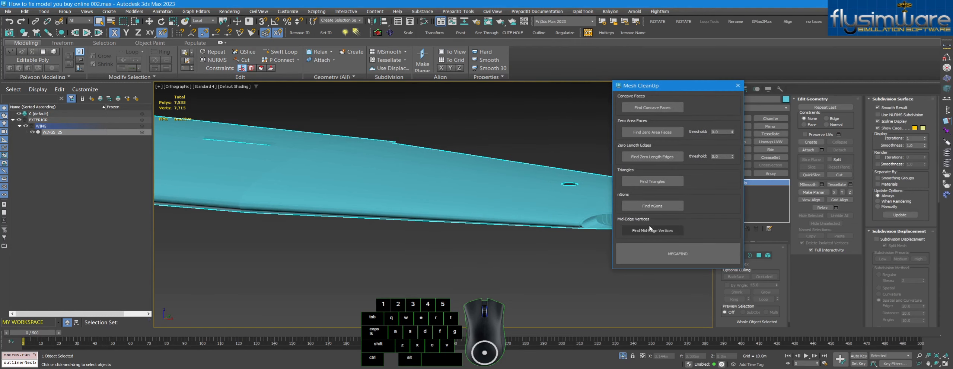
left_click(651, 231)
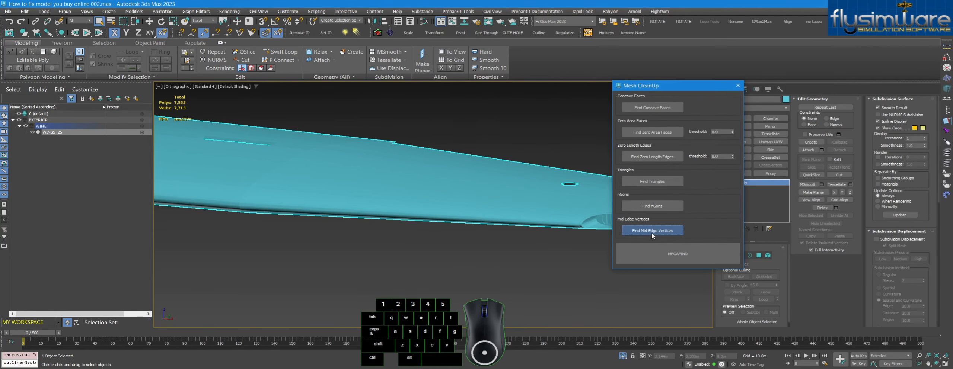
left_click(735, 88)
- Examine the flagged vertices near the wingtip in wireframe, focusing on the corners of the concave face
scroll(597, 229, "down", 3)
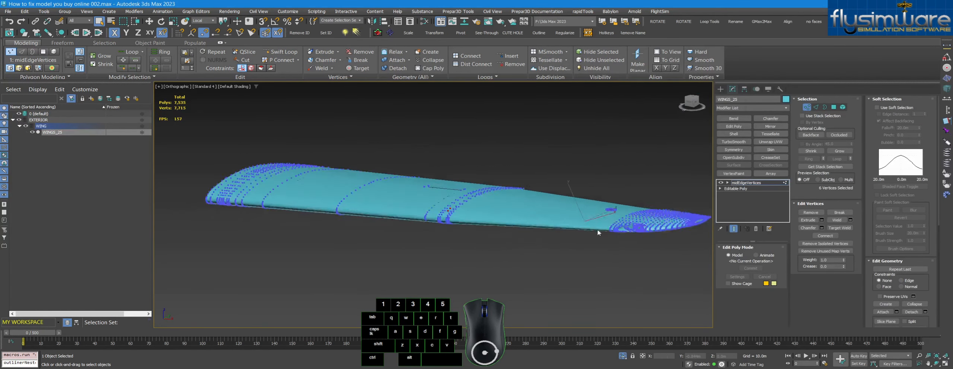
scroll(525, 221, "up", 1)
middle_click_drag(526, 220, 640, 149, "alt")
scroll(689, 138, "up", 5)
scroll(689, 138, "up", 2)
scroll(632, 152, "up", 4)
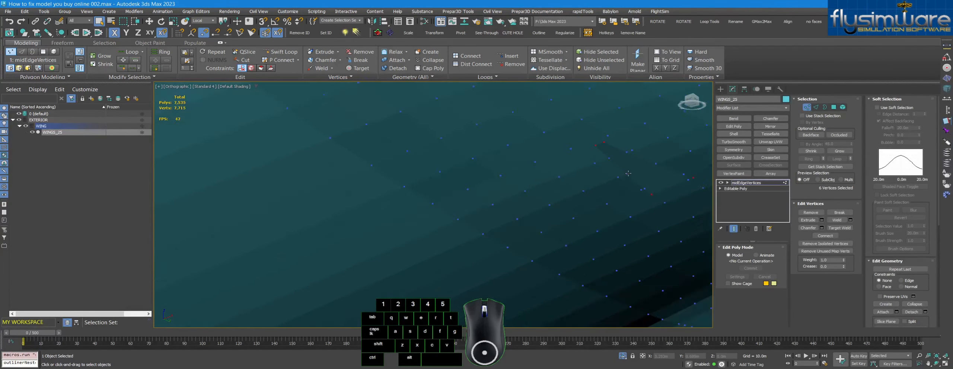
middle_click_drag(620, 158, 517, 161, "alt")
key("F3")
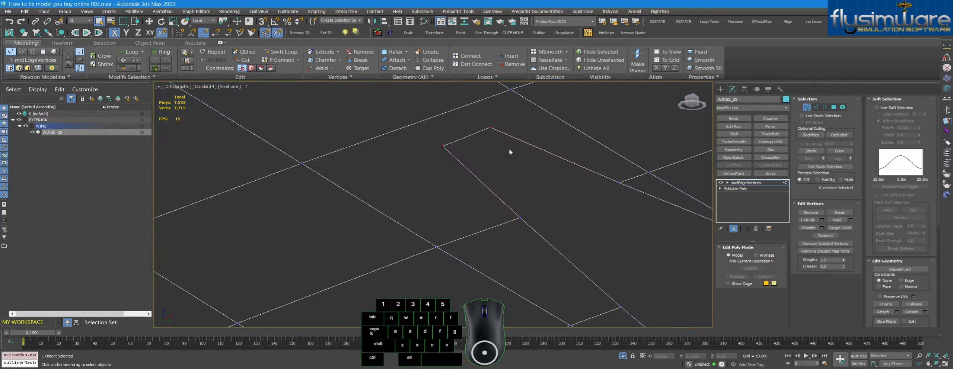
scroll(510, 146, "down", 2)
scroll(645, 187, "up", 2)
scroll(644, 187, "up", 4)
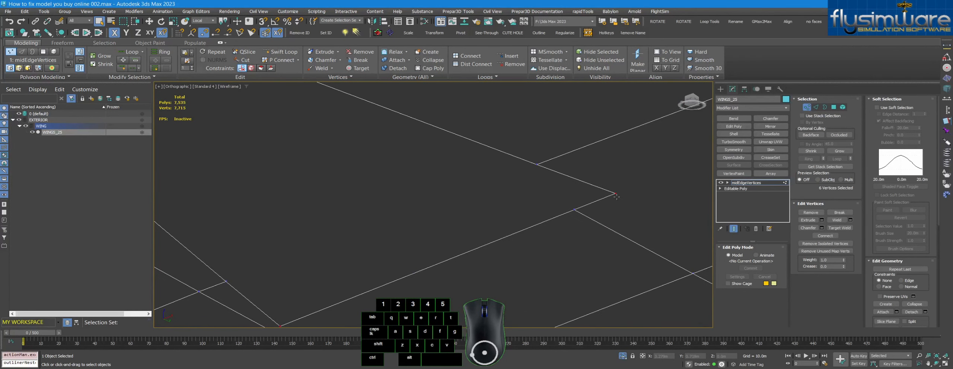
middle_click_drag(665, 173, 538, 197)
scroll(539, 198, "down", 5)
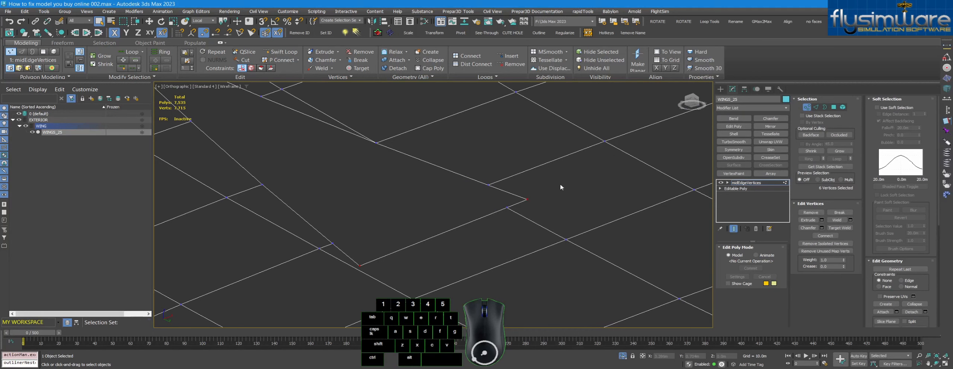
scroll(533, 209, "up", 4)
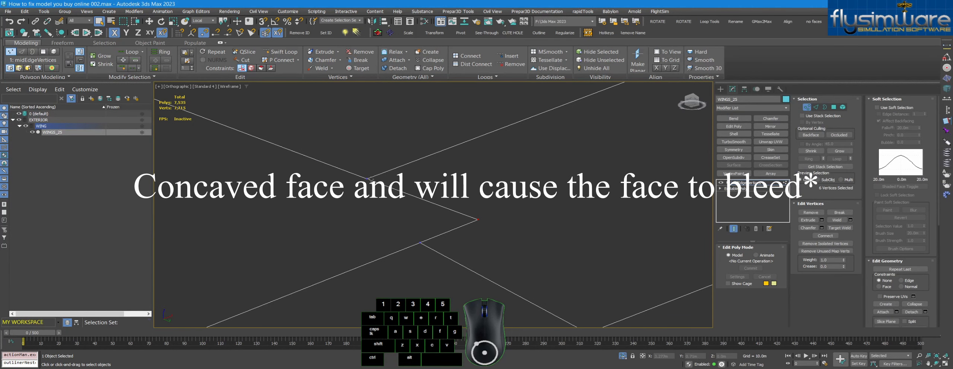
middle_click_drag(432, 236, 467, 213)
scroll(454, 162, "up", 2)
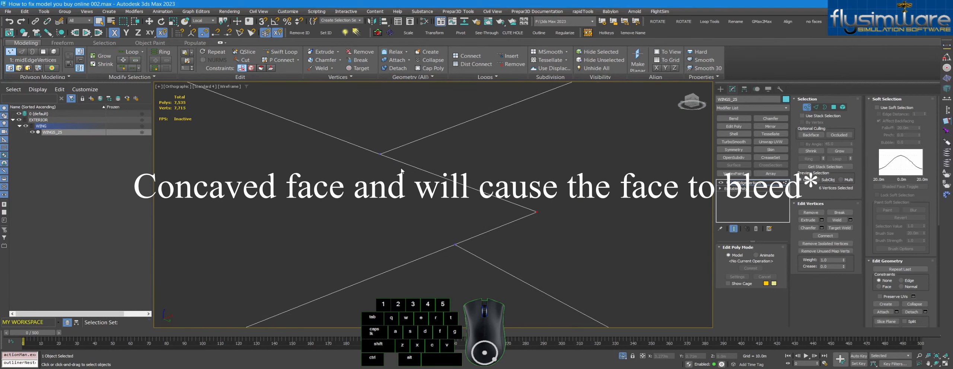
- Locate the other flagged mid-edge vertices on the wing and examine them in shaded view with edges
scroll(603, 214, "down", 5)
scroll(598, 216, "up", 2)
scroll(596, 215, "down", 5)
scroll(478, 151, "down", 15)
middle_click_drag(526, 215, 483, 238, "alt")
scroll(480, 231, "up", 12)
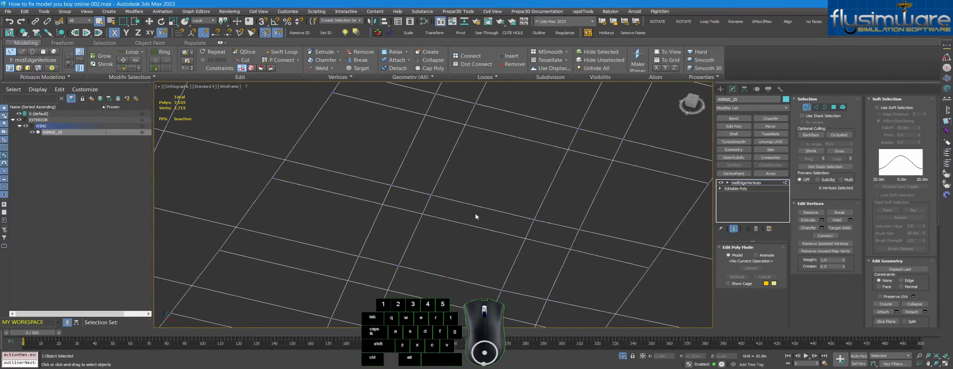
key("F3")
scroll(471, 176, "up", 4)
scroll(473, 185, "down", 8)
middle_click_drag(482, 199, 479, 183, "alt")
key("z")
scroll(418, 211, "up", 5)
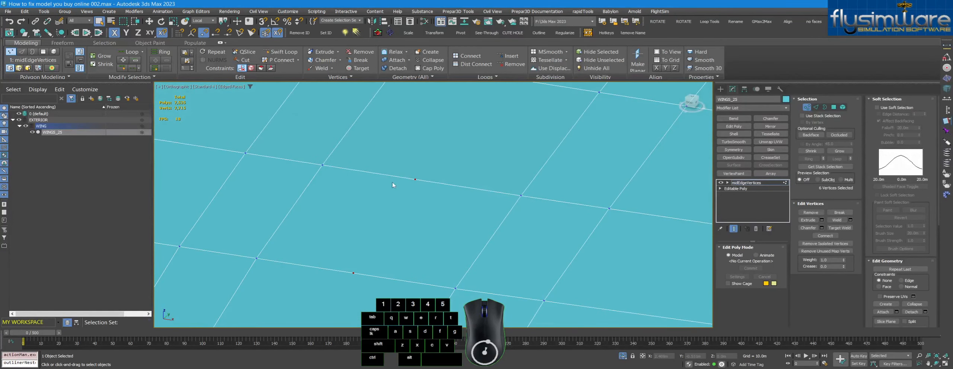
- Compare the flagged vertices along the wing with the four surrounding the concave face near the wingtip
scroll(393, 183, "down", 12)
middle_click_drag(431, 179, 373, 153, "alt")
scroll(344, 173, "up", 5)
scroll(340, 187, "down", 3)
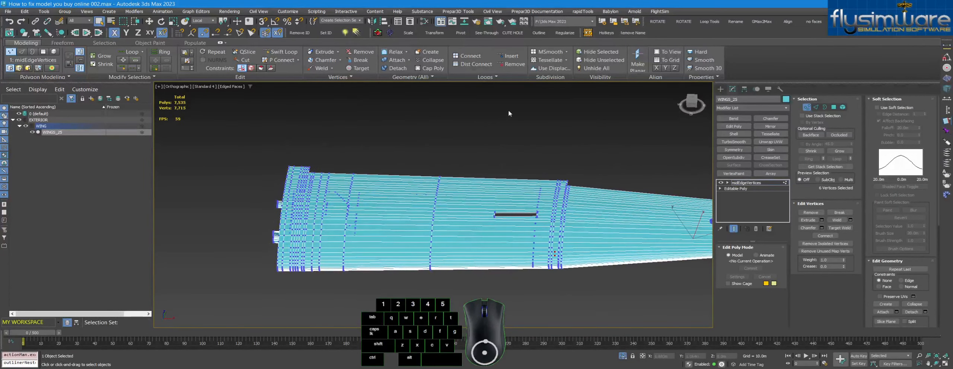
middle_click_drag(588, 228, 516, 201, "alt")
scroll(515, 201, "up", 8)
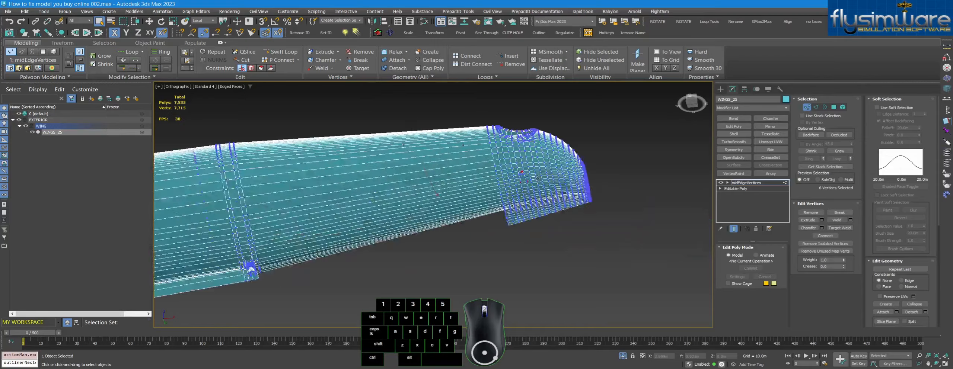
scroll(516, 201, "up", 6)
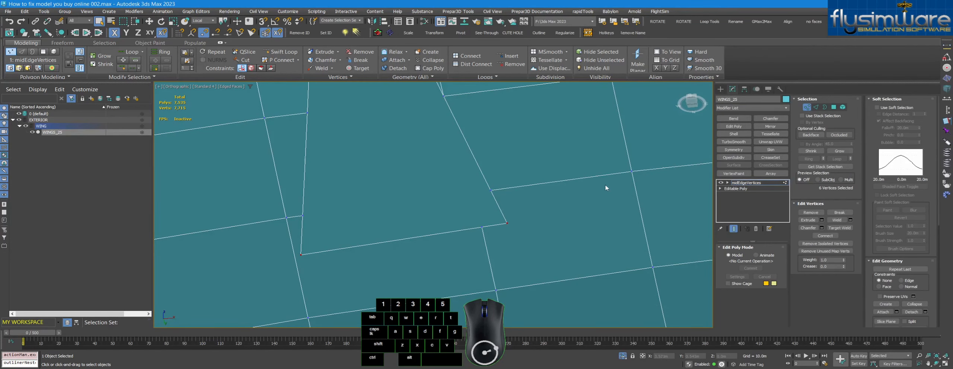
scroll(517, 228, "up", 3)
scroll(565, 225, "down", 6)
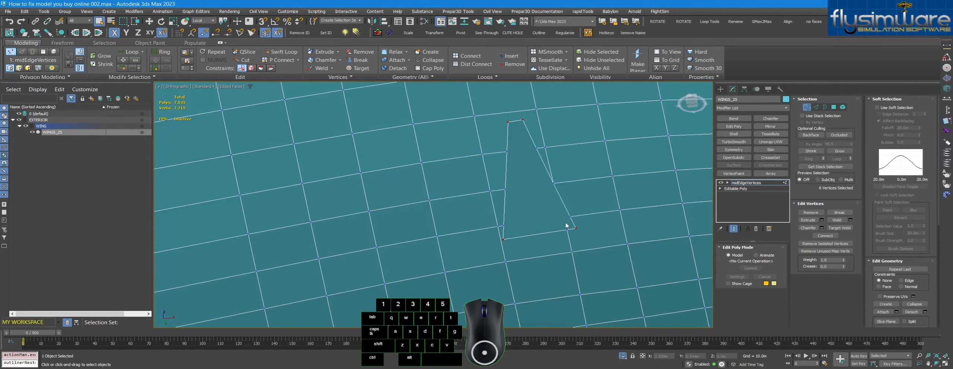
- Deselect the four vertices of the concave face near the wingtip, keeping the two true mid-edge vertices selected
left_click_drag(480, 102, 628, 278, "alt")
scroll(608, 207, "down", 6)
middle_click_drag(609, 207, 553, 240, "alt")
scroll(553, 240, "down", 6)
middle_click_drag(446, 275, 580, 199)
middle_click_drag(439, 253, 530, 197)
middle_click_drag(530, 198, 501, 194)
middle_click_drag(501, 195, 504, 199, "alt")
scroll(503, 199, "up", 6)
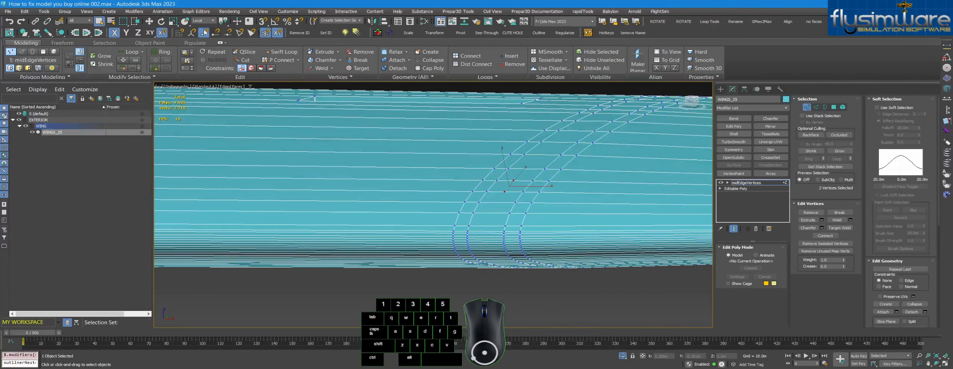
- Try to move the two selected mid-edge vertices vertically
left_click(149, 22)
scroll(563, 233, "down", 6)
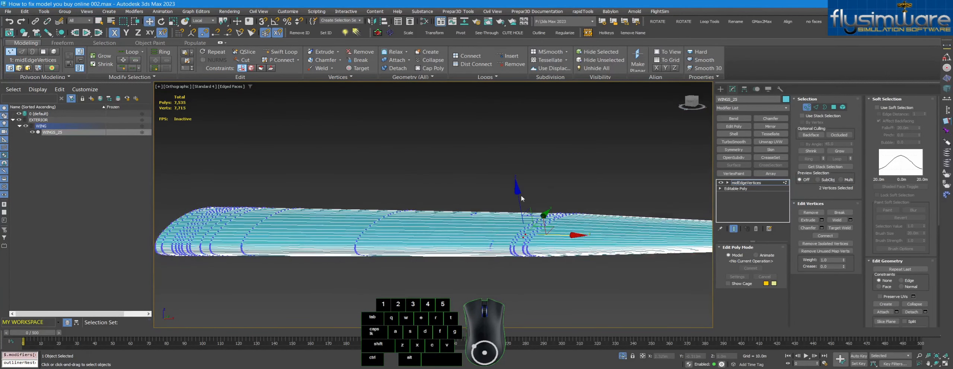
scroll(516, 195, "down", 3)
left_click_drag(513, 183, 500, 149)
key("ctrl+z")
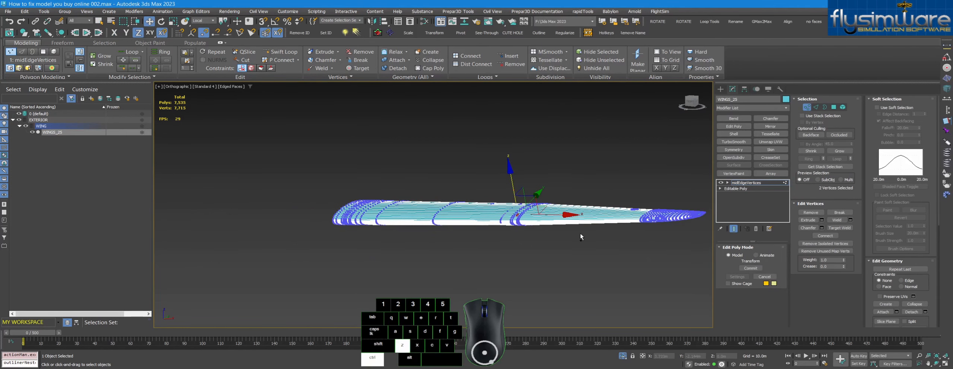
- Remove the two selected mid-edge vertices from the wing mesh while keeping the surrounding faces
scroll(534, 219, "up", 5)
scroll(484, 194, "down", 5)
key("space")
scroll(477, 172, "up", 6)
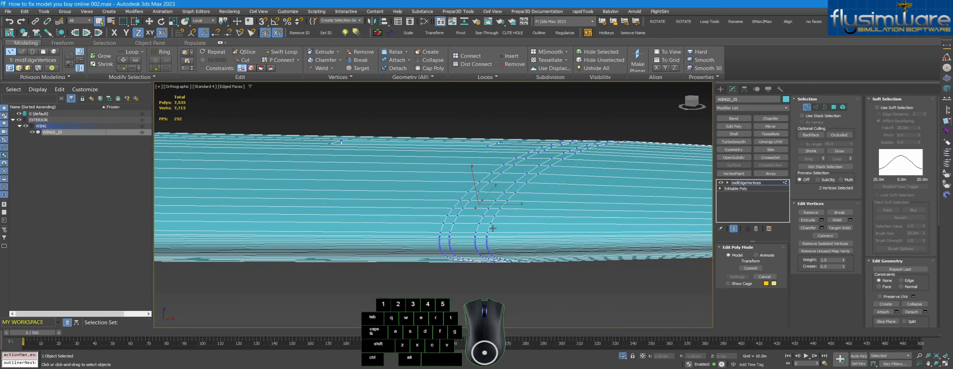
left_click(493, 229)
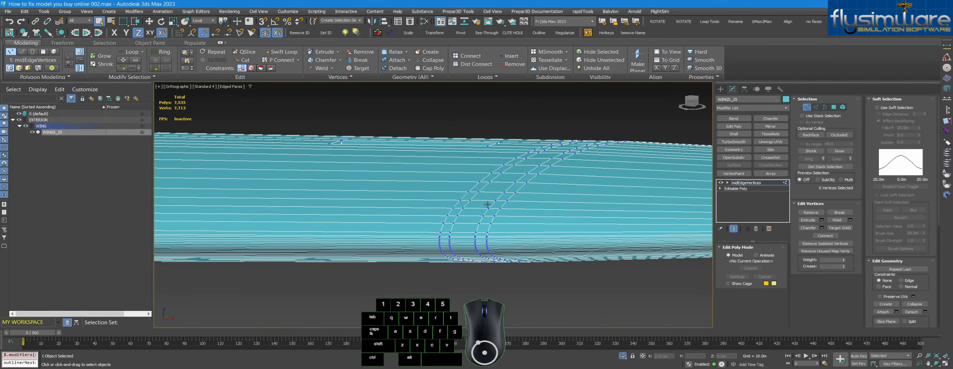
scroll(472, 201, "up", 6)
scroll(479, 197, "down", 8)
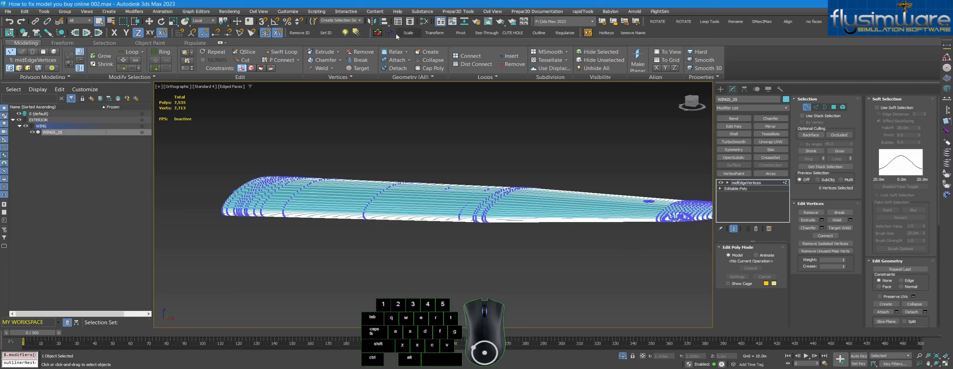
- Collapse the midEdgeVertices modifier into the wing's Editable Poly
left_click(377, 34)
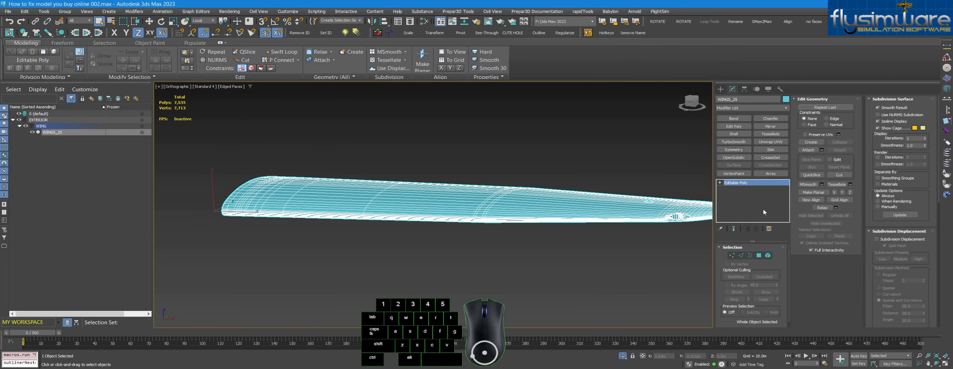
middle_click_drag(629, 253, 587, 270)
key("space")
middle_click_drag(587, 270, 618, 272, "alt")
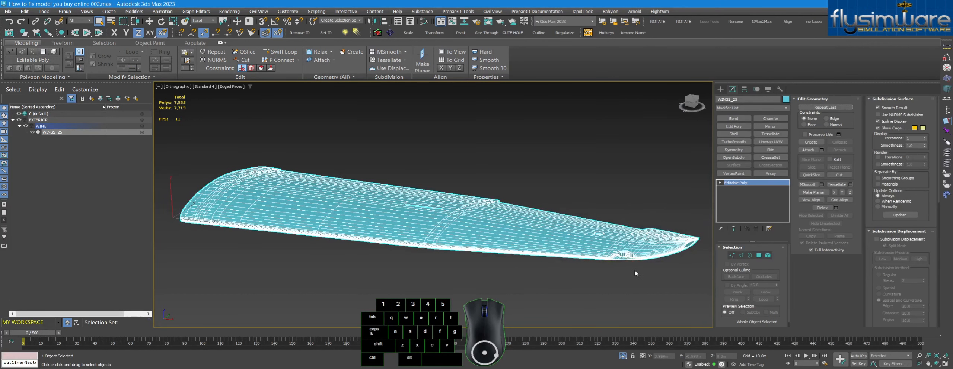
middle_click_drag(675, 276, 651, 278)
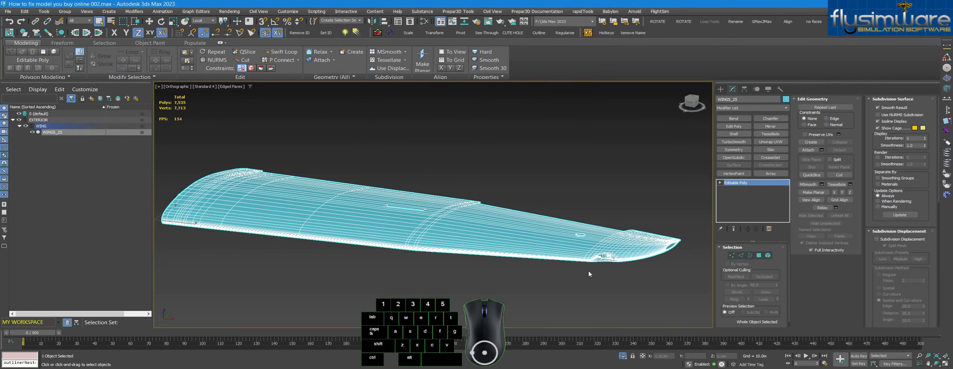
- Turn off the edge overlay and inspect the faceting on the leading edge beside the wingtip recess
scroll(592, 265, "up", 8)
scroll(600, 259, "up", 6)
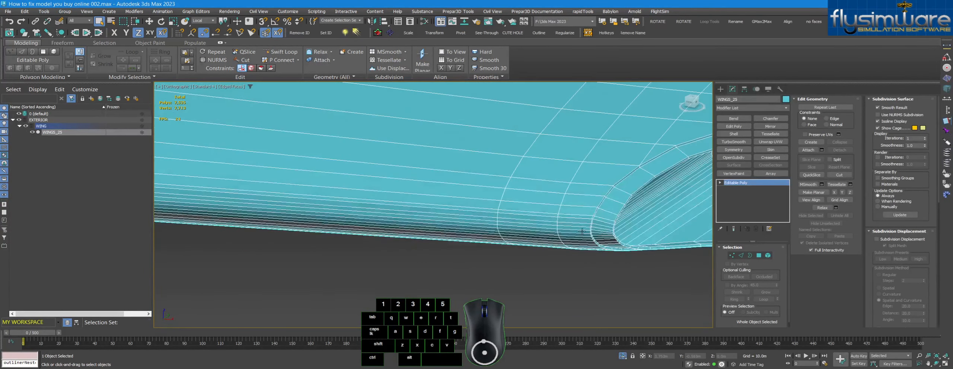
key("F3")
key("F3")
scroll(580, 245, "down", 12)
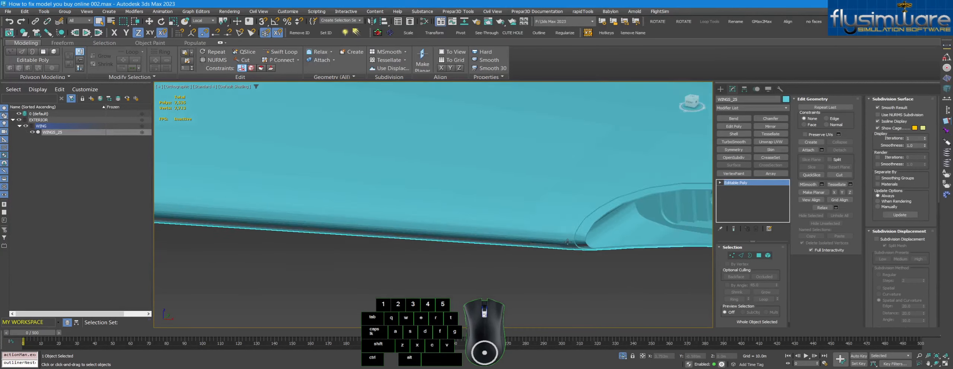
scroll(605, 246, "up", 6)
scroll(596, 243, "up", 8)
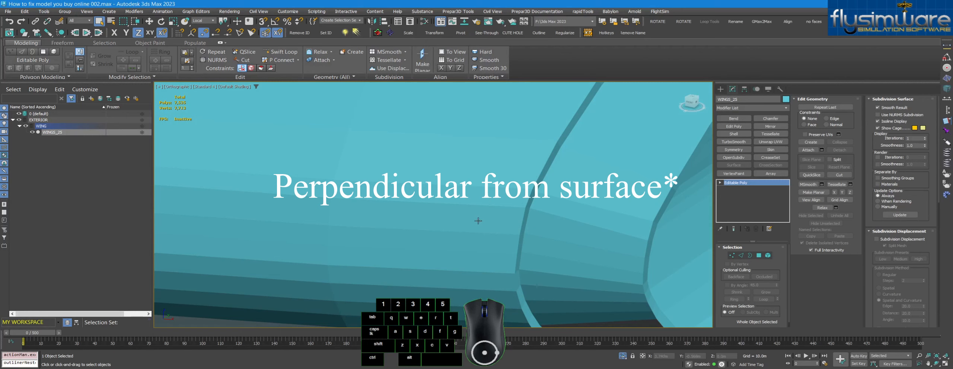
middle_click_drag(444, 213, 454, 217)
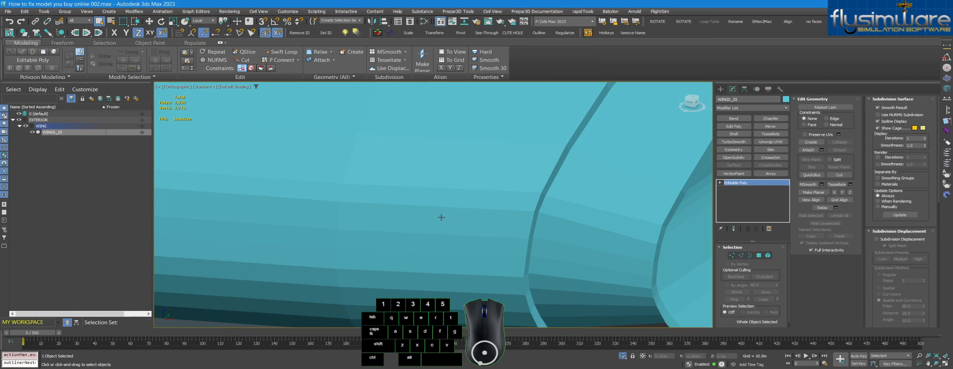
scroll(510, 208, "down", 5)
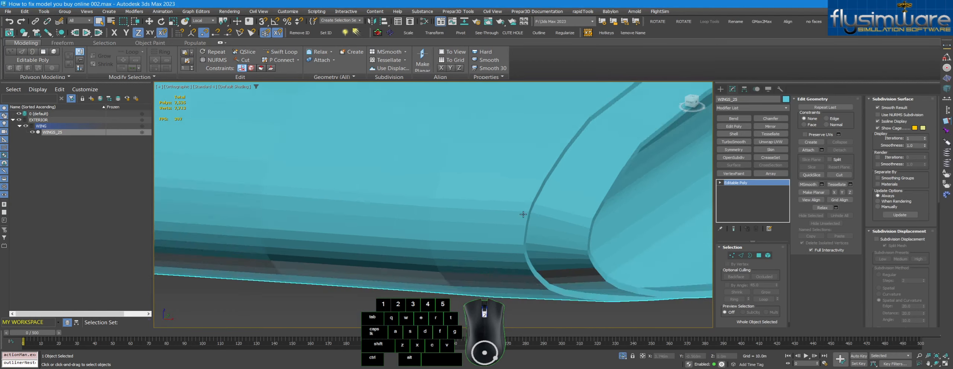
- Add an Edit Normals modifier to the wing
middle_click_drag(608, 234, 645, 266, "alt")
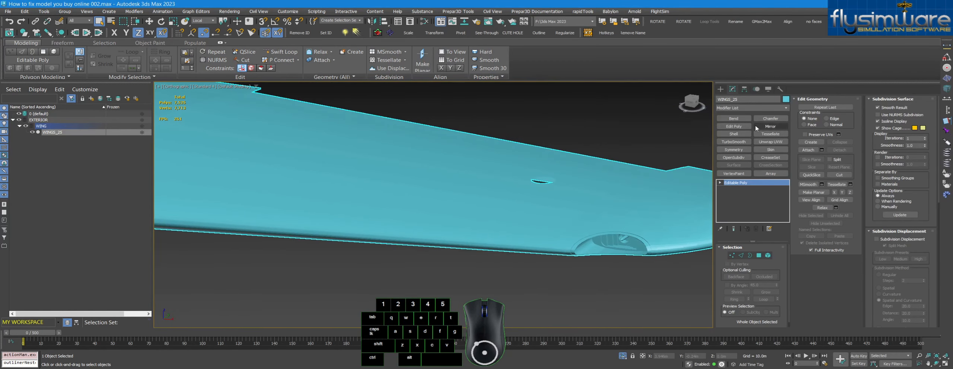
left_click(745, 108)
key("e")
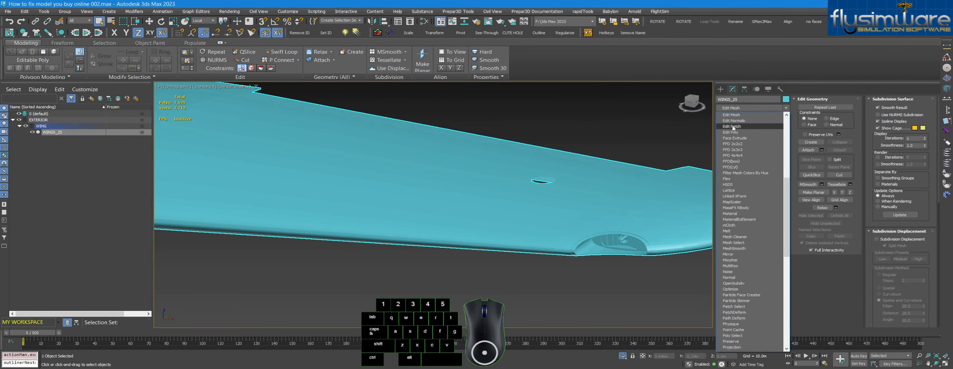
left_click(736, 121)
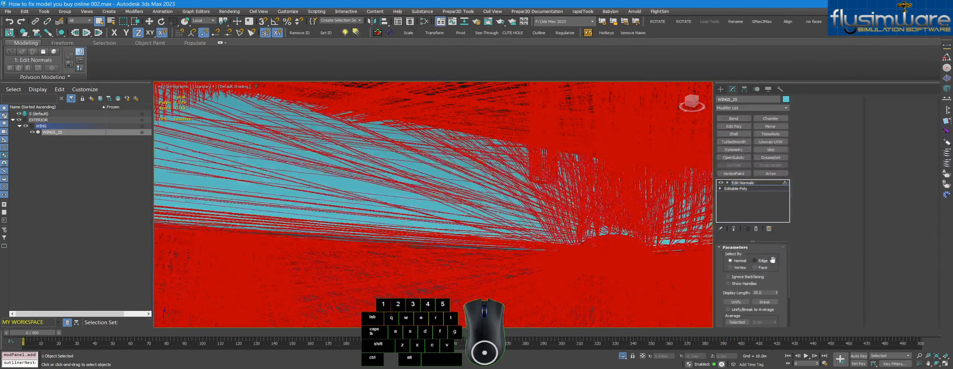
- Select all of the wing's normals, reset them and collapse the Edit Normals modifier into the Editable Poly
left_click_drag(789, 260, 790, 298)
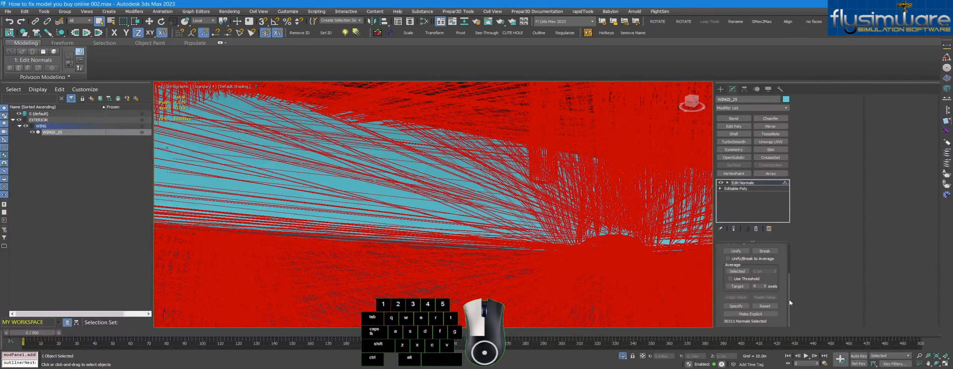
scroll(654, 272, "down", 8)
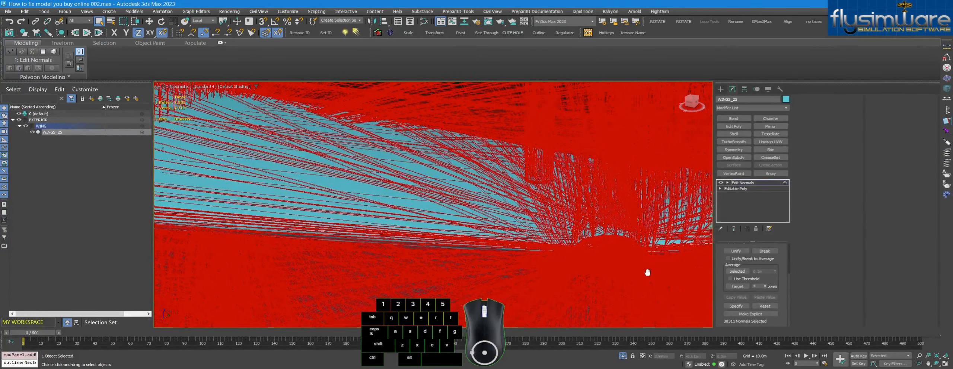
left_click_drag(298, 132, 683, 310)
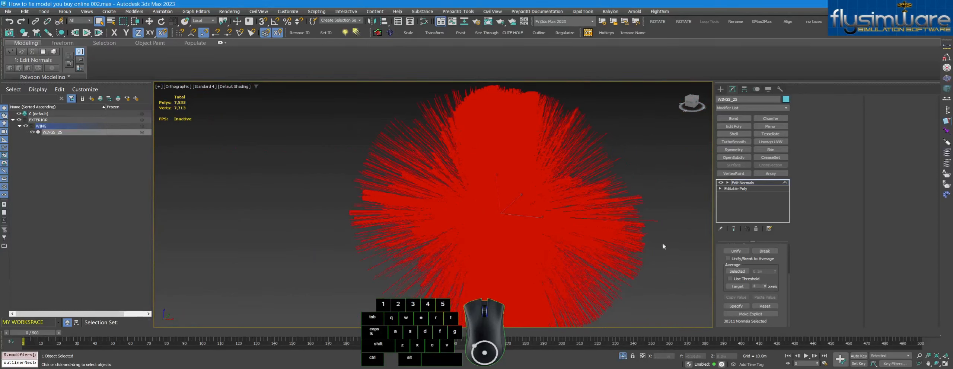
left_click(767, 306)
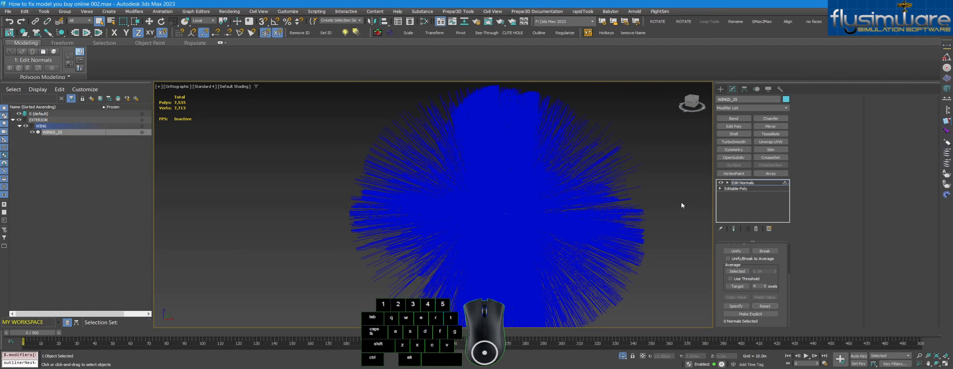
left_click(377, 33)
- Inspect the shading along the wing's leading edge and around the wingtip recess without the edge overlay
scroll(497, 219, "up", 8)
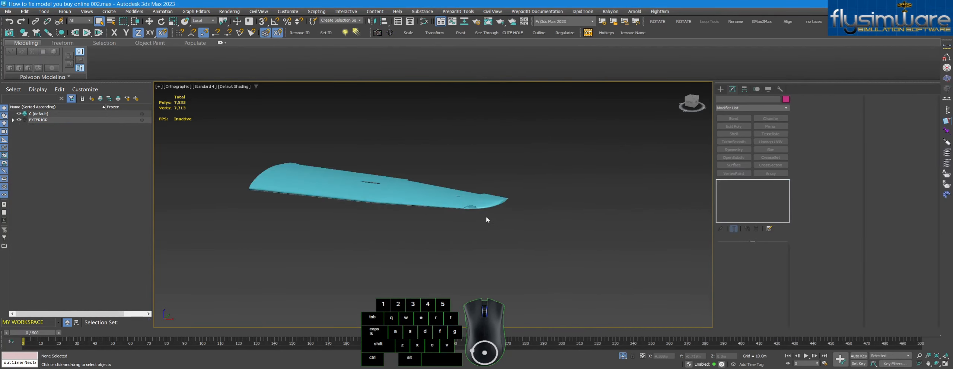
scroll(497, 221, "up", 10)
scroll(570, 268, "up", 2)
key("F4")
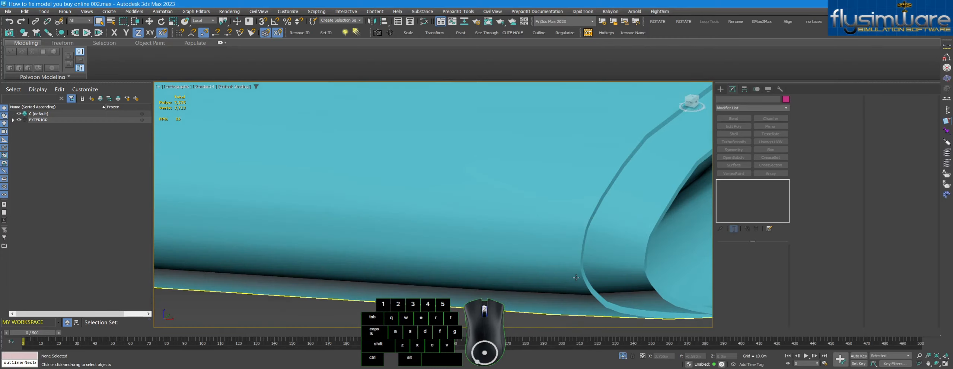
key("F4")
scroll(616, 255, "down", 4)
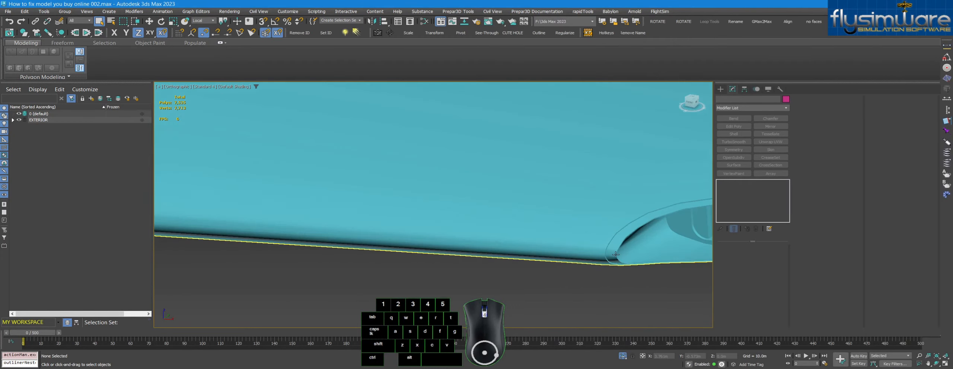
scroll(615, 255, "down", 6)
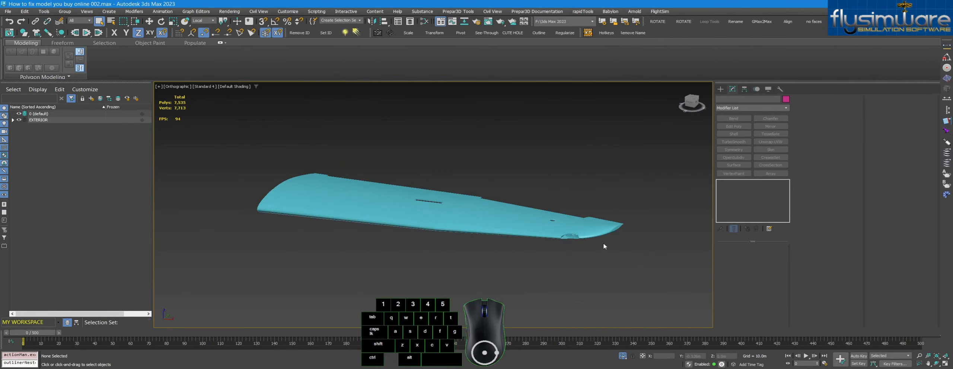
scroll(525, 202, "up", 8)
scroll(647, 219, "down", 8)
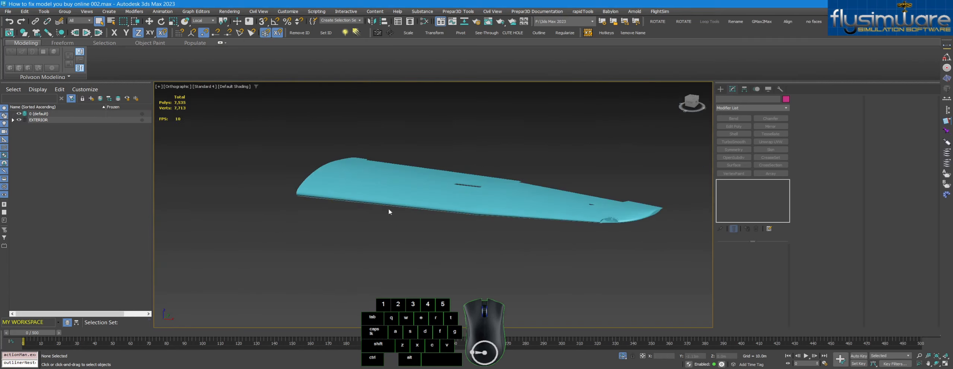
scroll(349, 213, "up", 5)
scroll(349, 213, "down", 5)
scroll(340, 213, "up", 8)
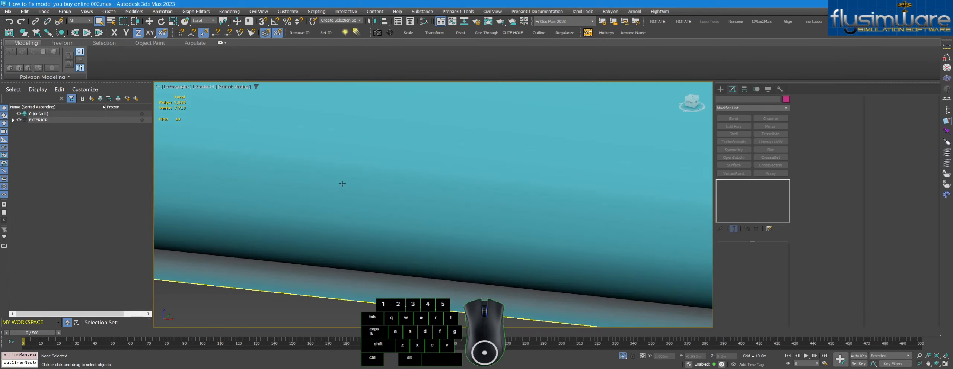
scroll(359, 201, "down", 7)
scroll(449, 194, "up", 8)
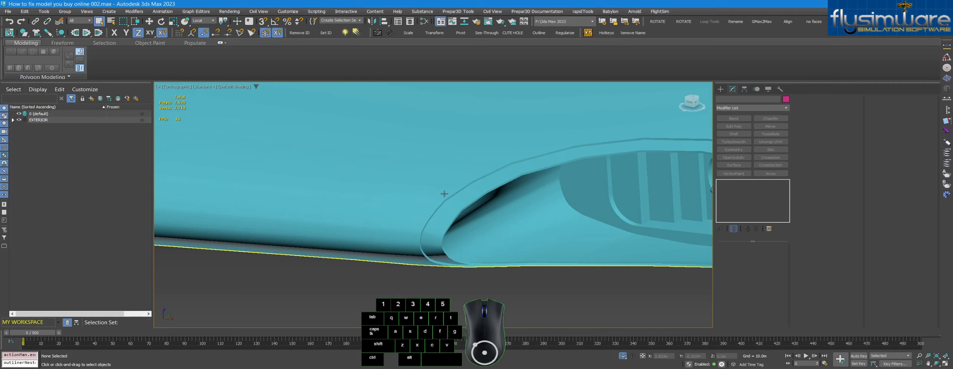
scroll(435, 213, "up", 3)
scroll(484, 222, "down", 7)
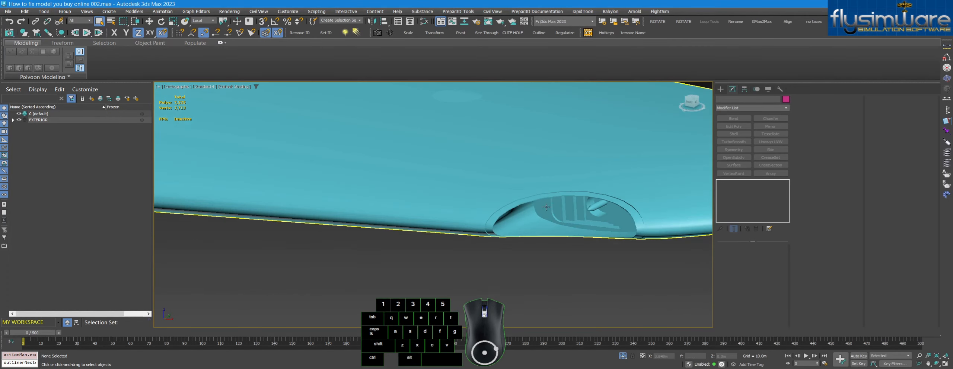
scroll(611, 231, "down", 5)
middle_click_drag(600, 255, 602, 279, "alt")
- Turn on the edge overlay and select the wing to show the wireframe of its underside
key("F4")
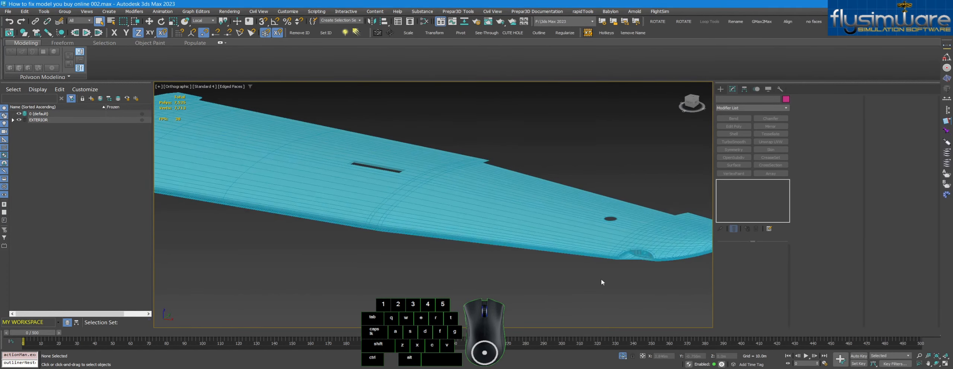
key("z")
left_click(518, 249)
middle_click_drag(518, 249, 560, 276, "alt")
scroll(563, 280, "up", 5)
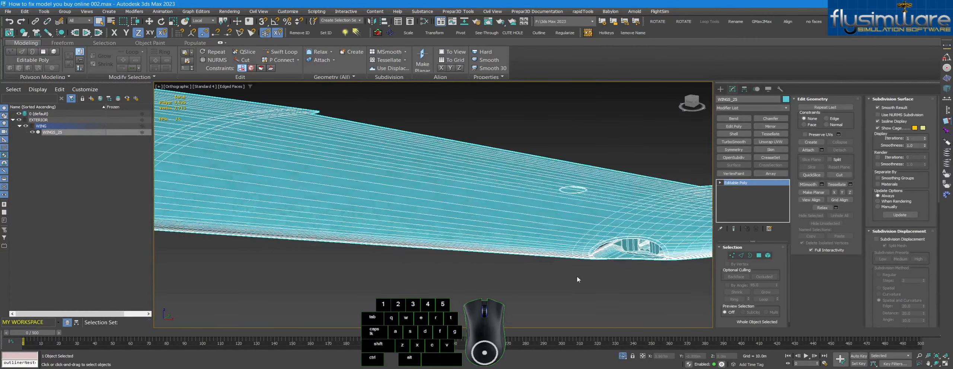
left_click(579, 276)
left_click(571, 238)
middle_click_drag(572, 238, 581, 214, "alt")
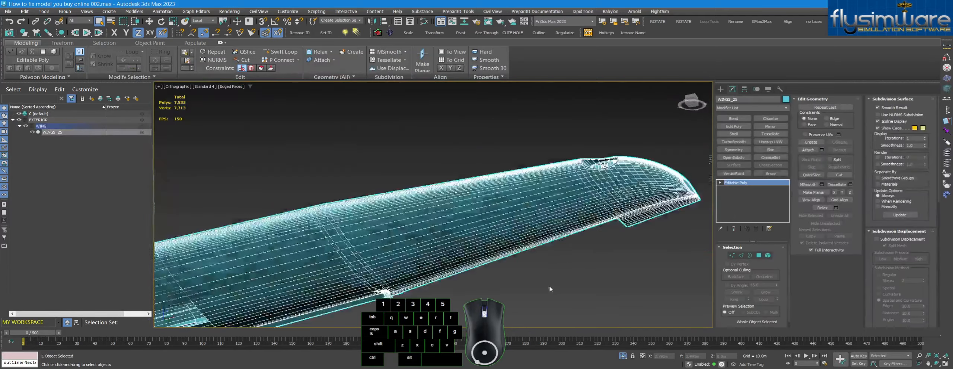
- Examine the irregular triangular outline cut across the regular edge grid on the wing's underside near the tip
scroll(579, 212, "up", 10)
scroll(579, 211, "up", 4)
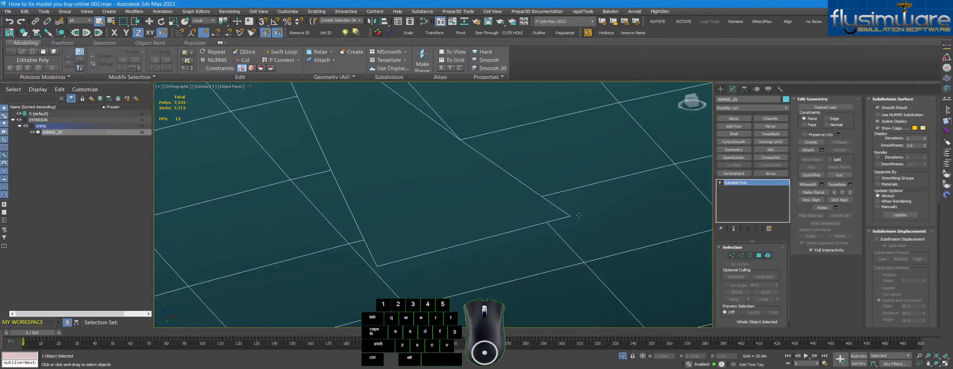
middle_click_drag(537, 219, 495, 215)
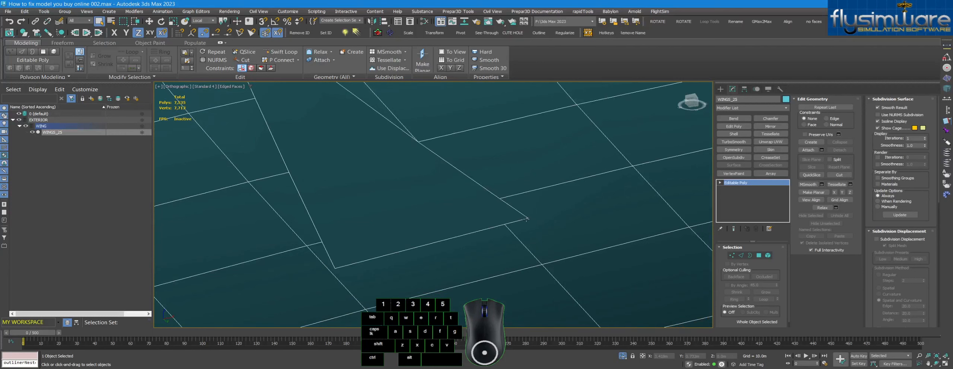
scroll(536, 210, "down", 3)
scroll(537, 209, "up", 5)
scroll(538, 208, "down", 4)
scroll(562, 201, "down", 3)
scroll(569, 199, "up", 4)
scroll(581, 194, "down", 3)
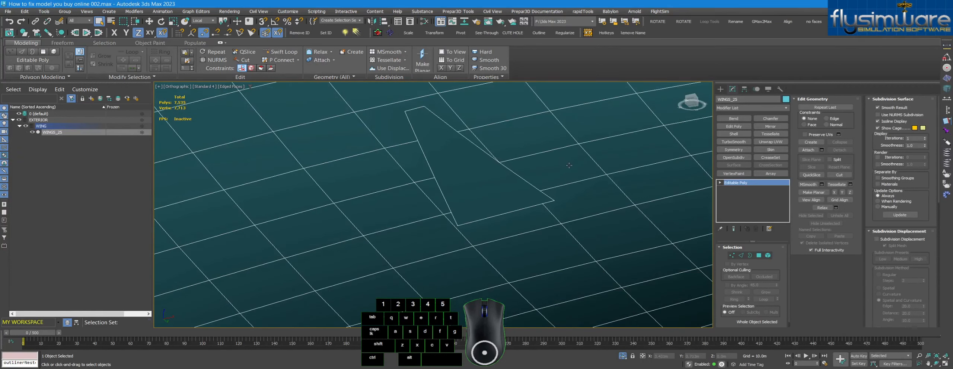
scroll(581, 203, "down", 5)
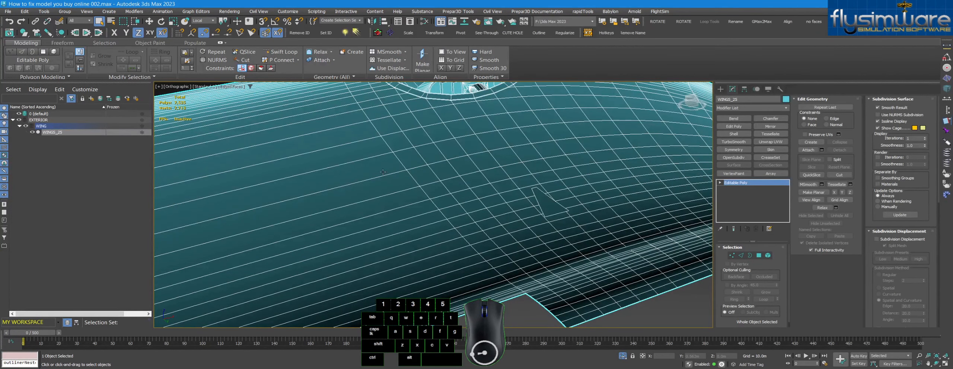
scroll(566, 211, "up", 2)
scroll(426, 153, "down", 6)
- Deselect the wing and review the edge layout of its upper surface from the wingtip recess to the whole span
middle_click_drag(425, 152, 570, 239, "alt")
scroll(537, 240, "down", 3)
scroll(512, 231, "up", 3)
scroll(564, 220, "down", 3)
scroll(596, 250, "up", 3)
scroll(596, 250, "up", 4)
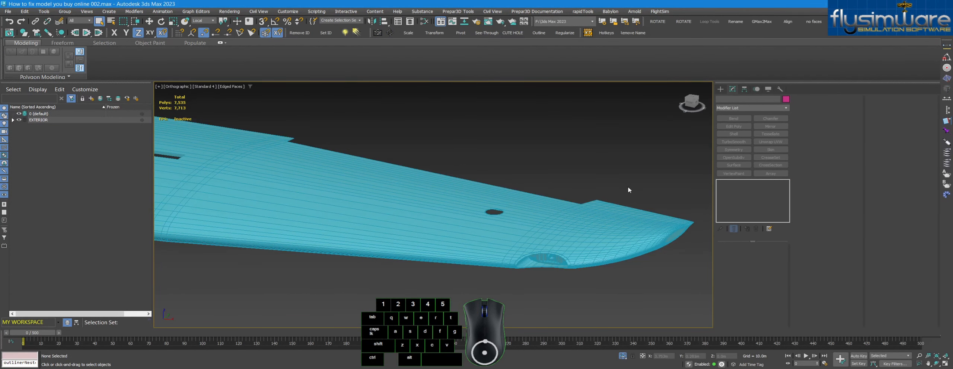
scroll(615, 217, "up", 2)
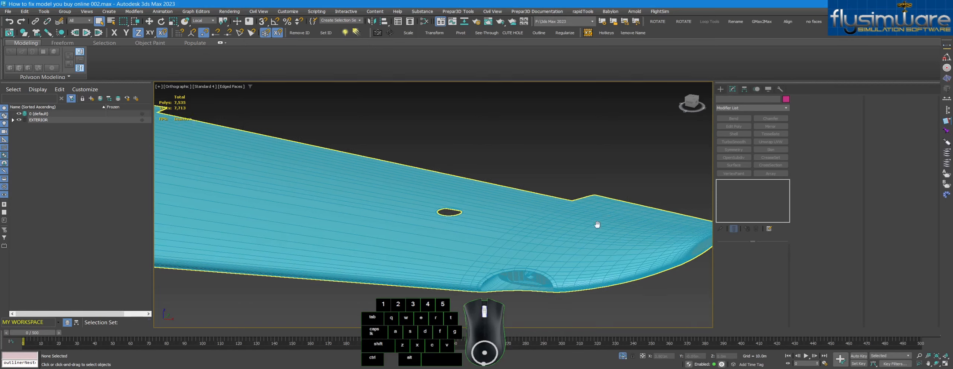
scroll(628, 236, "down", 5)
middle_click_drag(629, 245, 613, 234, "alt")
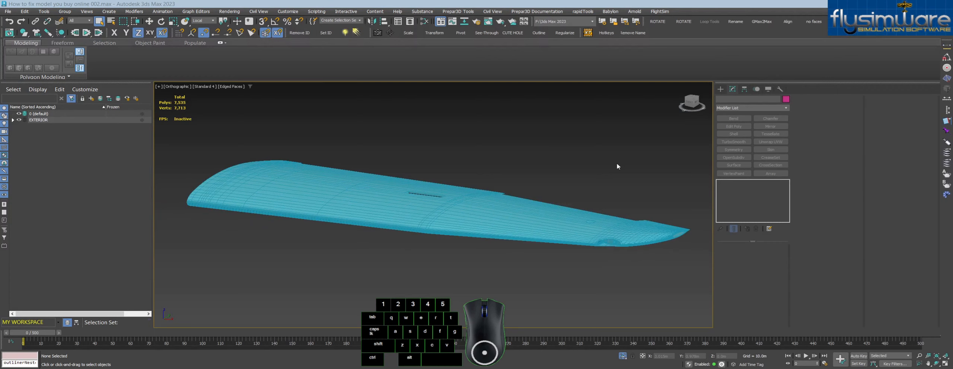